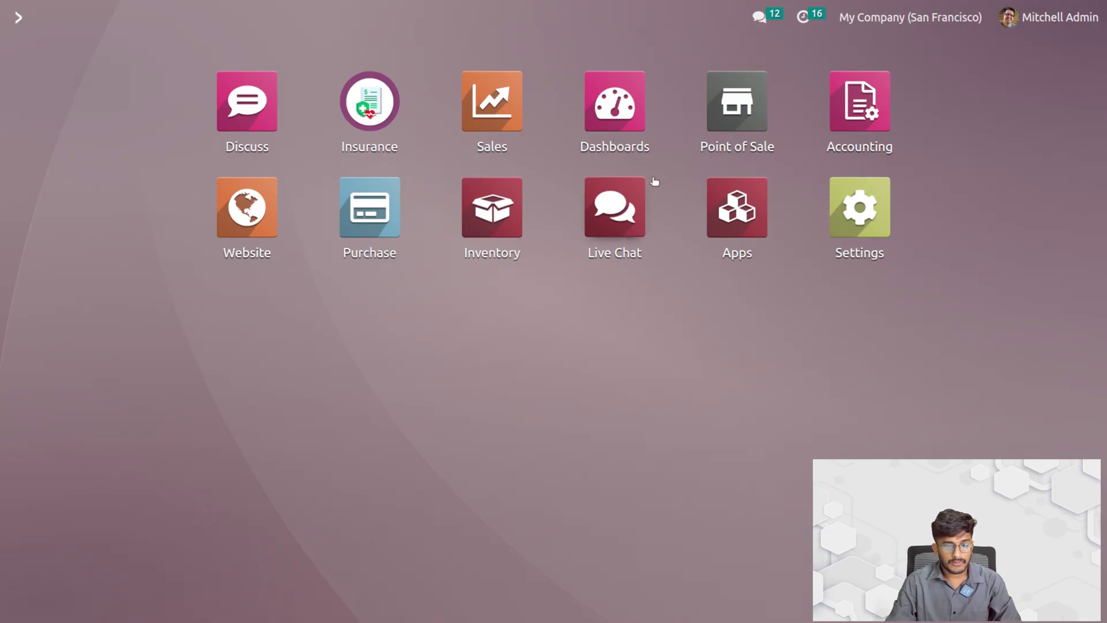
# Step: Open the full Point of Sale settings from the Shop point of sale's Edit option
pyautogui.click(717, 111)
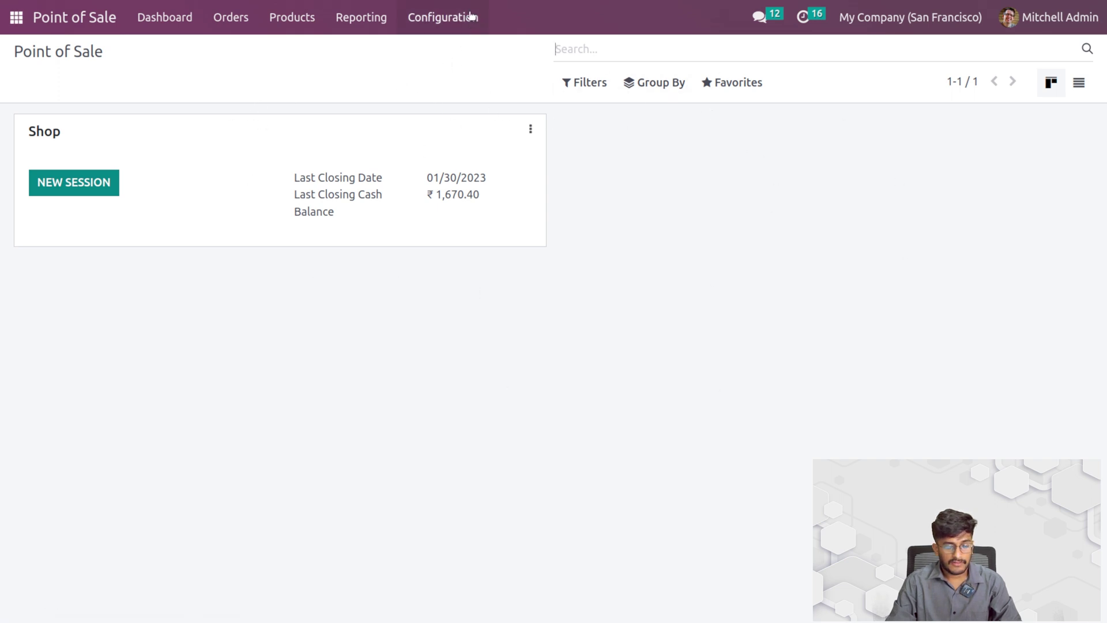
pyautogui.click(531, 128)
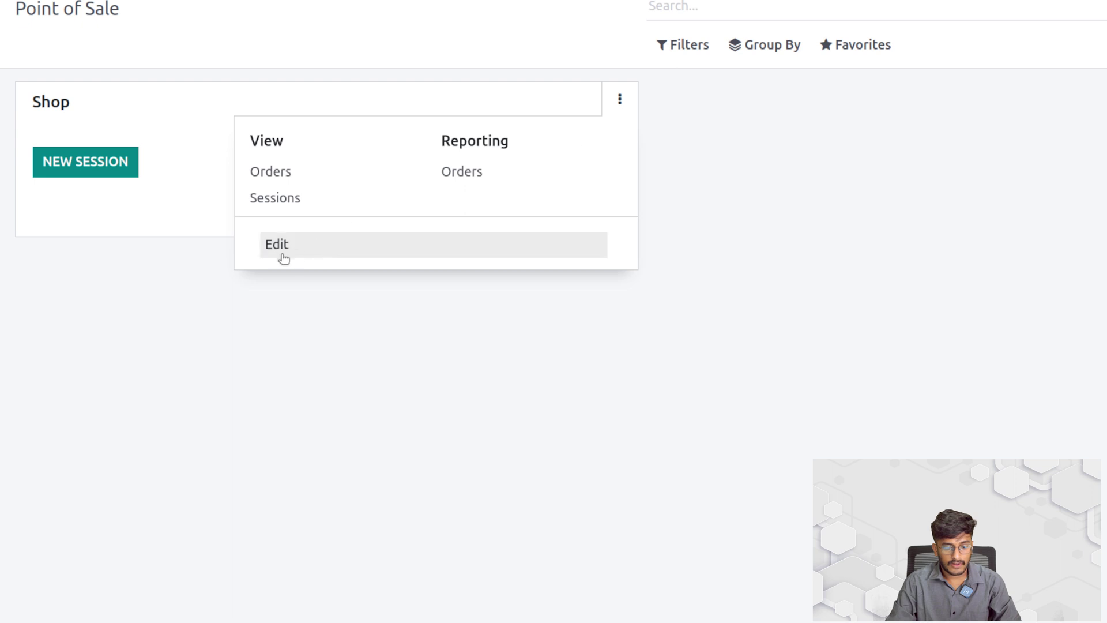
pyautogui.click(284, 259)
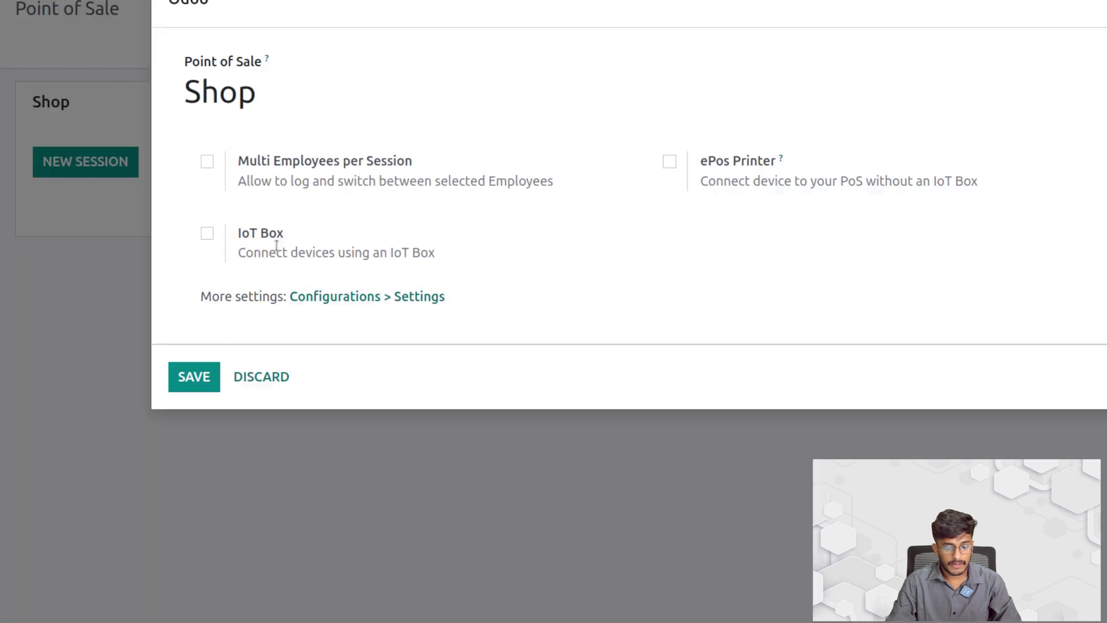
pyautogui.click(359, 298)
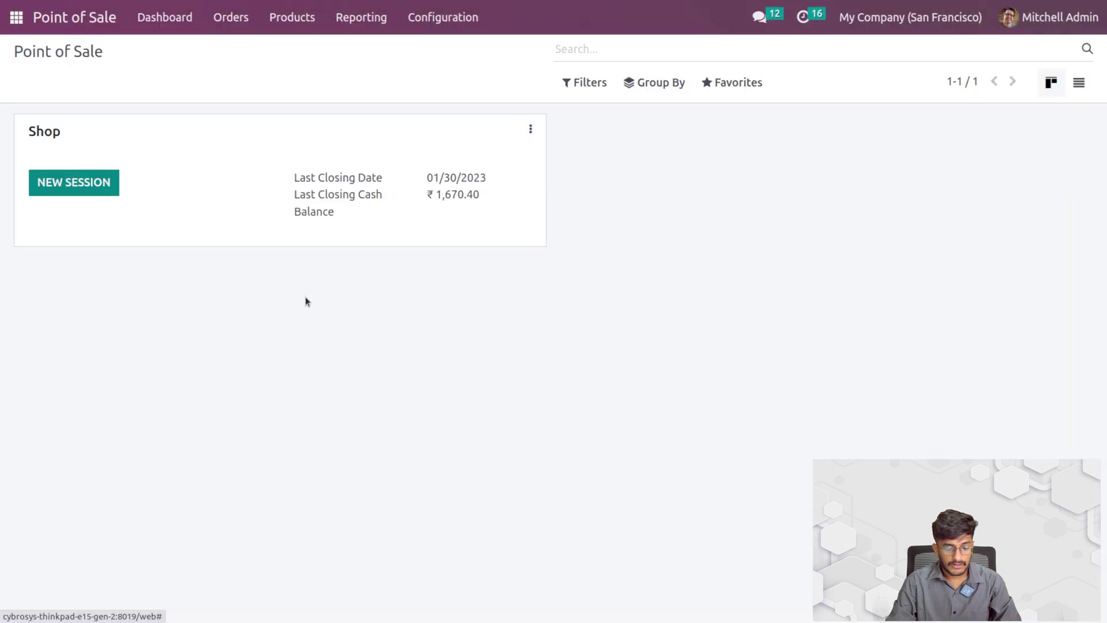
pyautogui.scroll(-2, 428, 443)
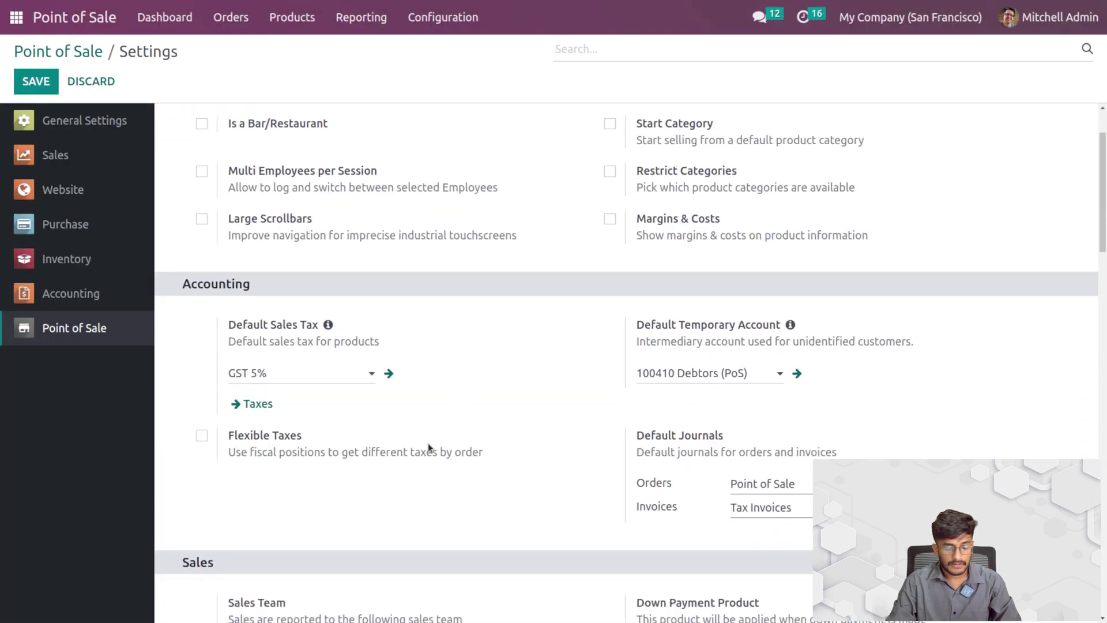
pyautogui.scroll(-10, 428, 442)
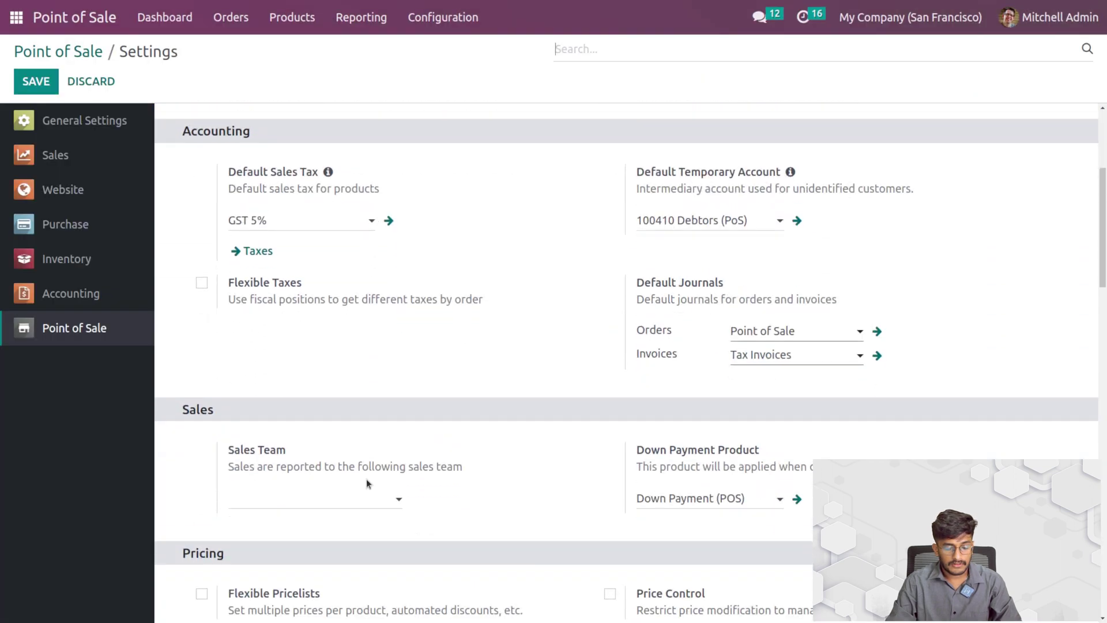
pyautogui.scroll(-5, 294, 522)
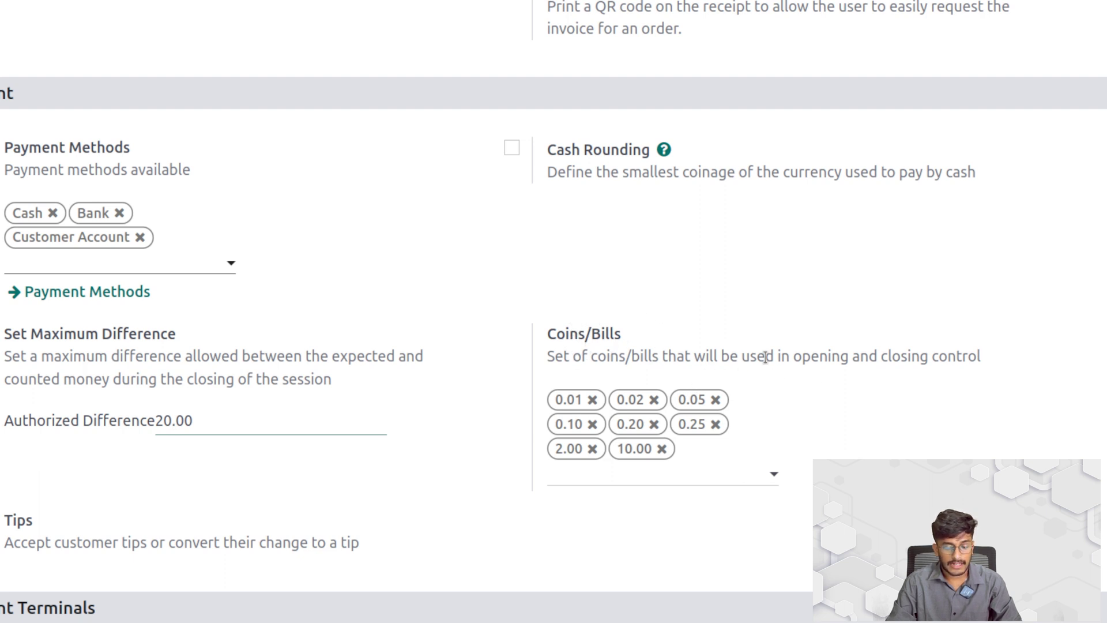
# Step: Add 50.00 and remove 0.25 from the Coins/Bills set, then save the settings
pyautogui.click(672, 471)
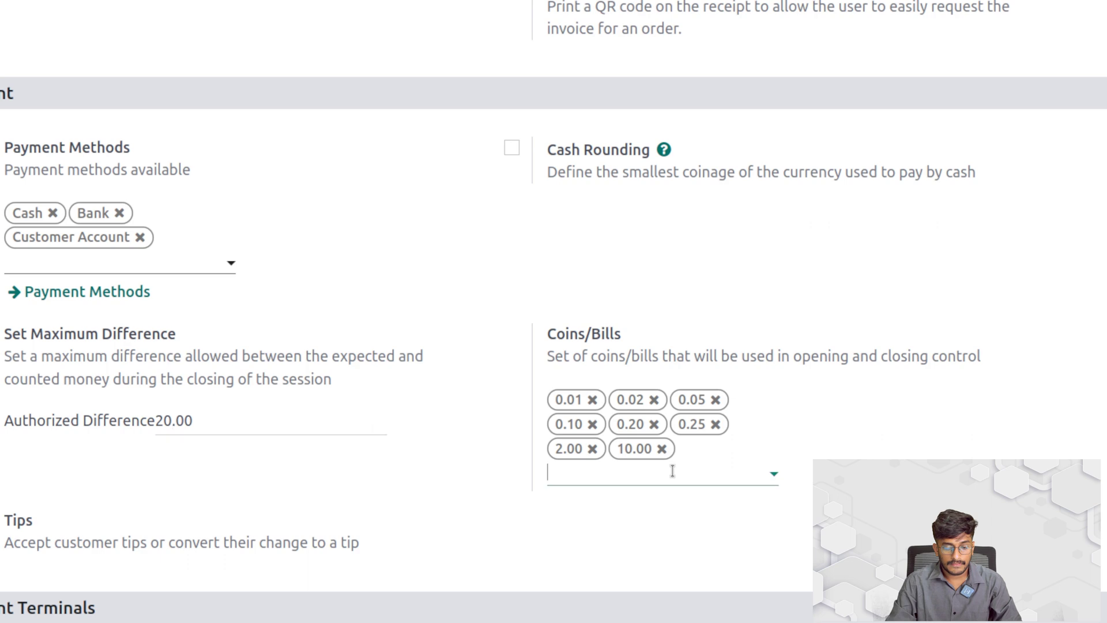
pyautogui.click(623, 363)
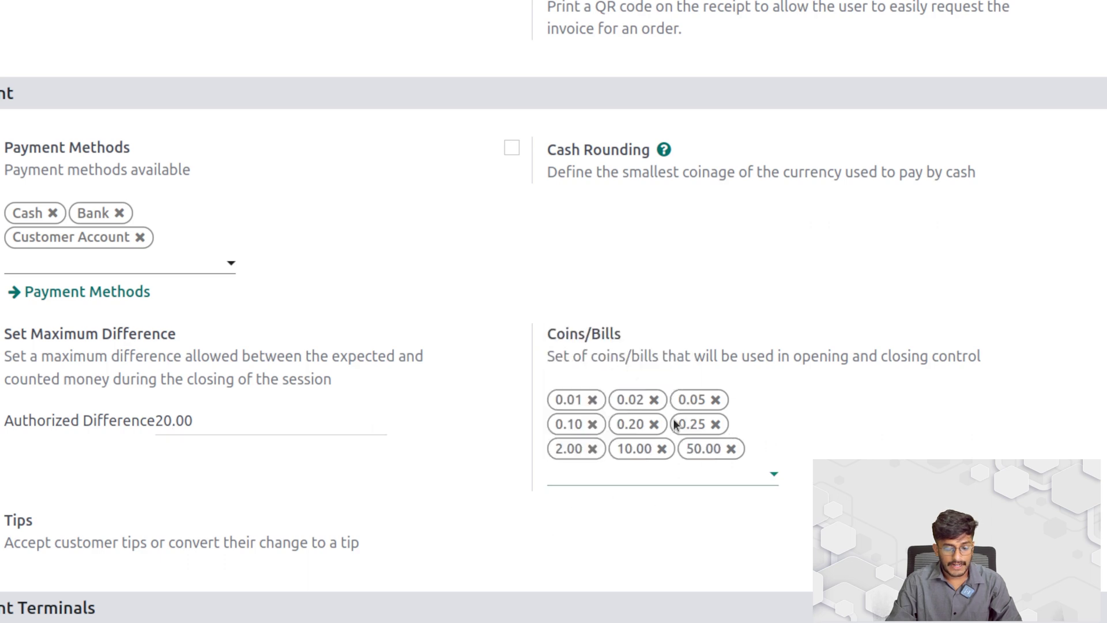
pyautogui.click(715, 424)
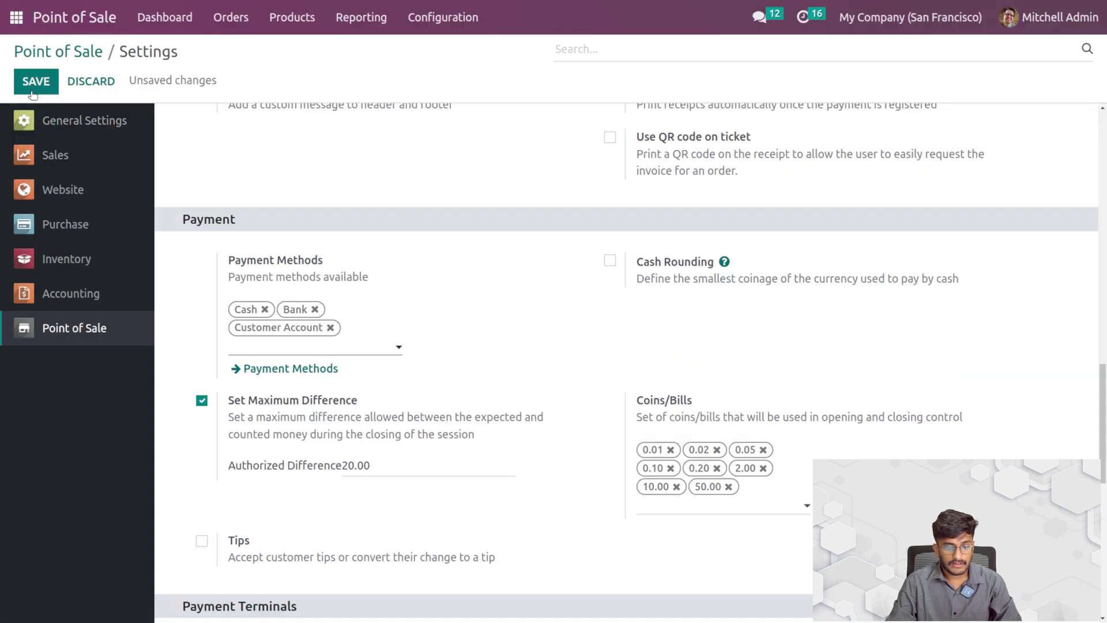
pyautogui.click(33, 92)
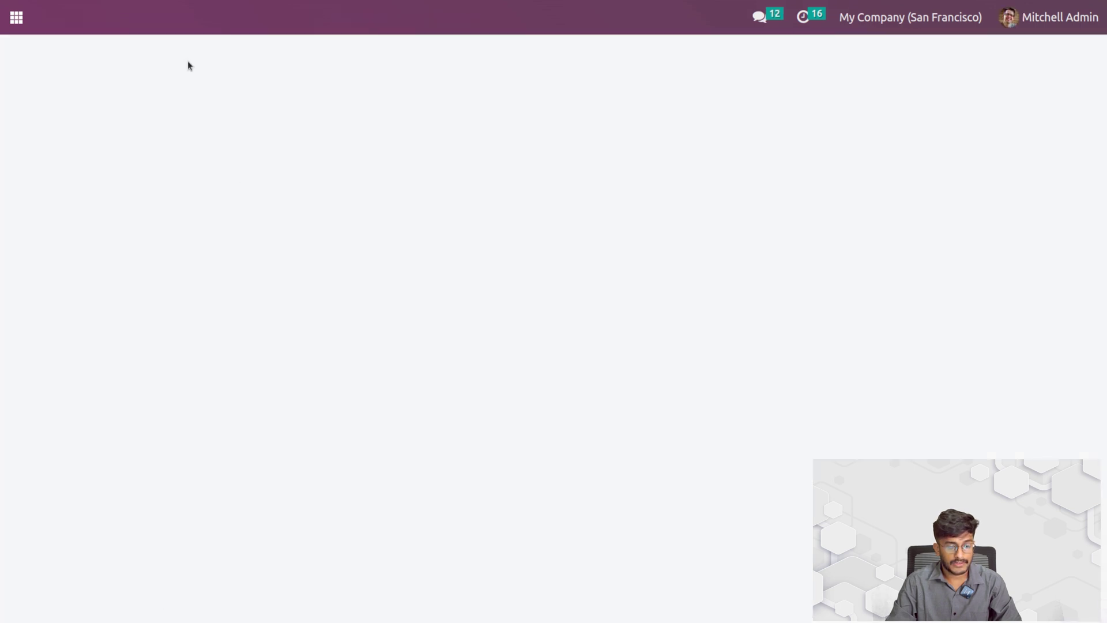
# Step: Start a new Shop session and count opening cash as 33 ₹0.02 coins and 55 ₹10 notes
pyautogui.click(164, 18)
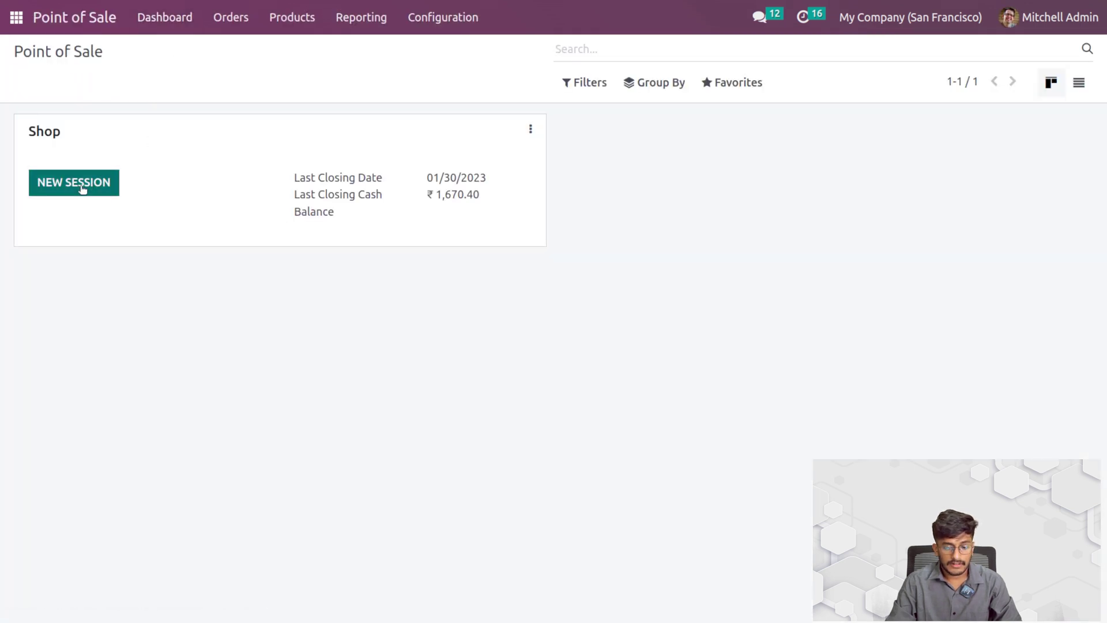
pyautogui.click(79, 183)
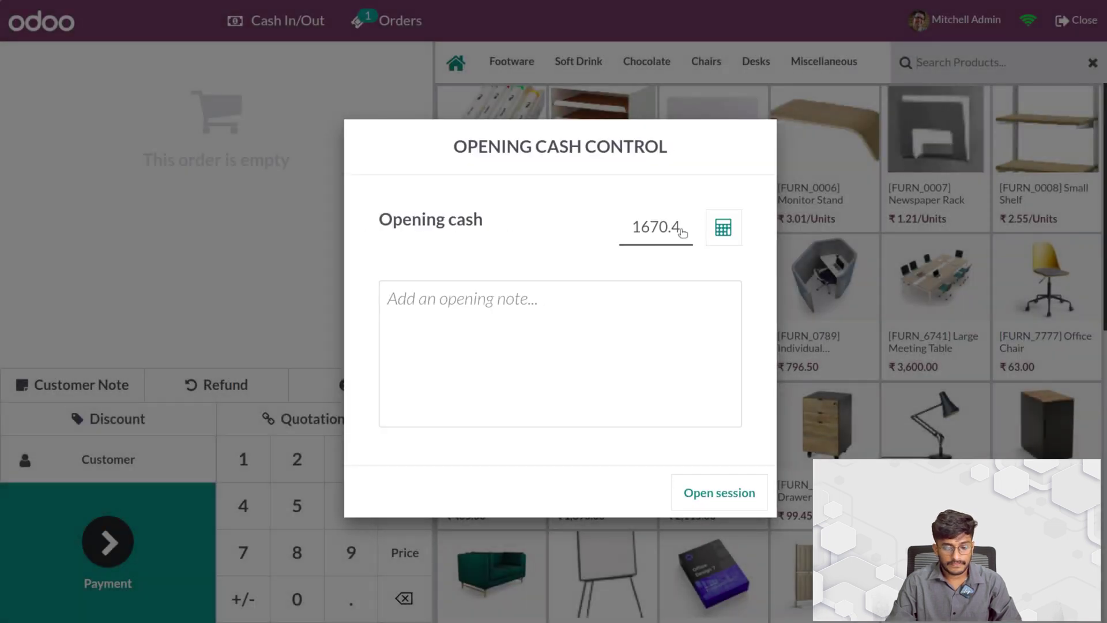
pyautogui.click(681, 228)
pyautogui.moveTo(682, 227); pyautogui.dragTo(619, 231)
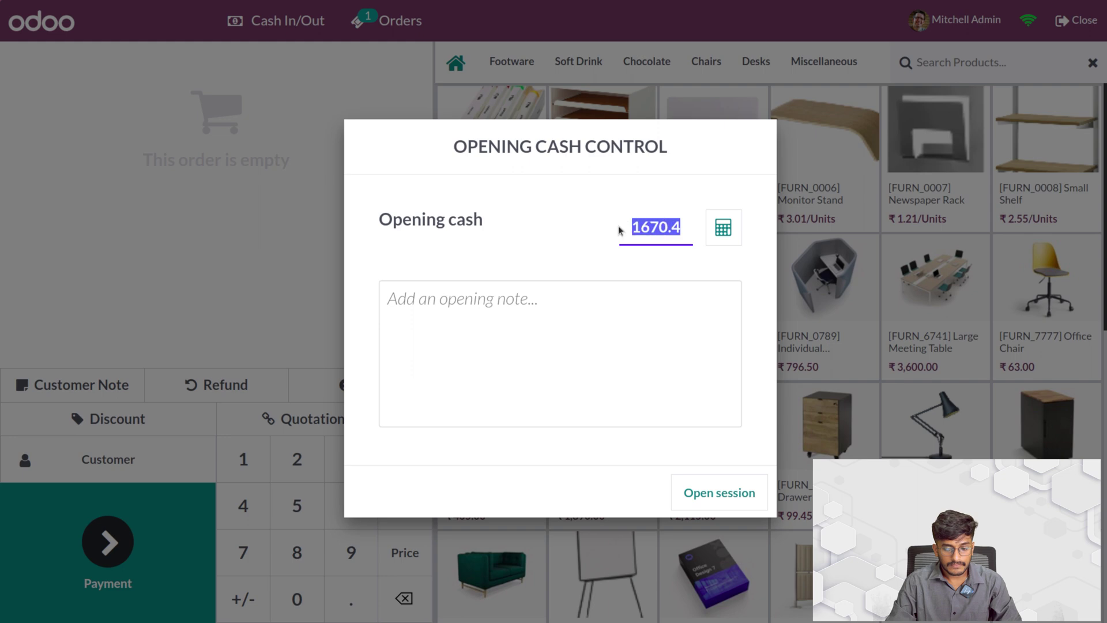
pyautogui.write('0')
pyautogui.write('22322')
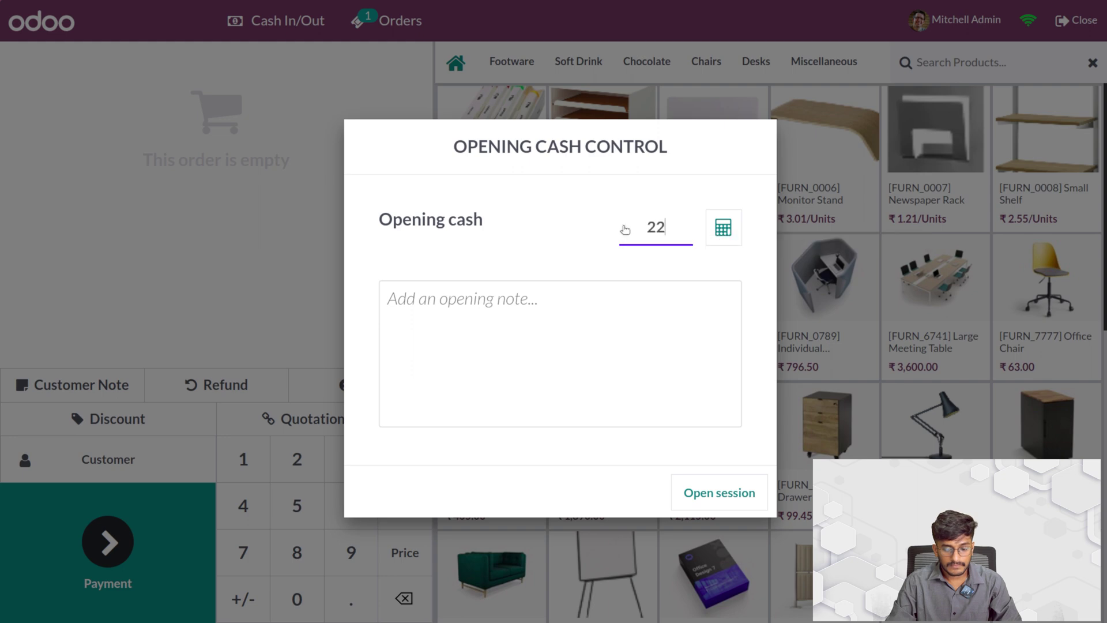
pyautogui.click(722, 227)
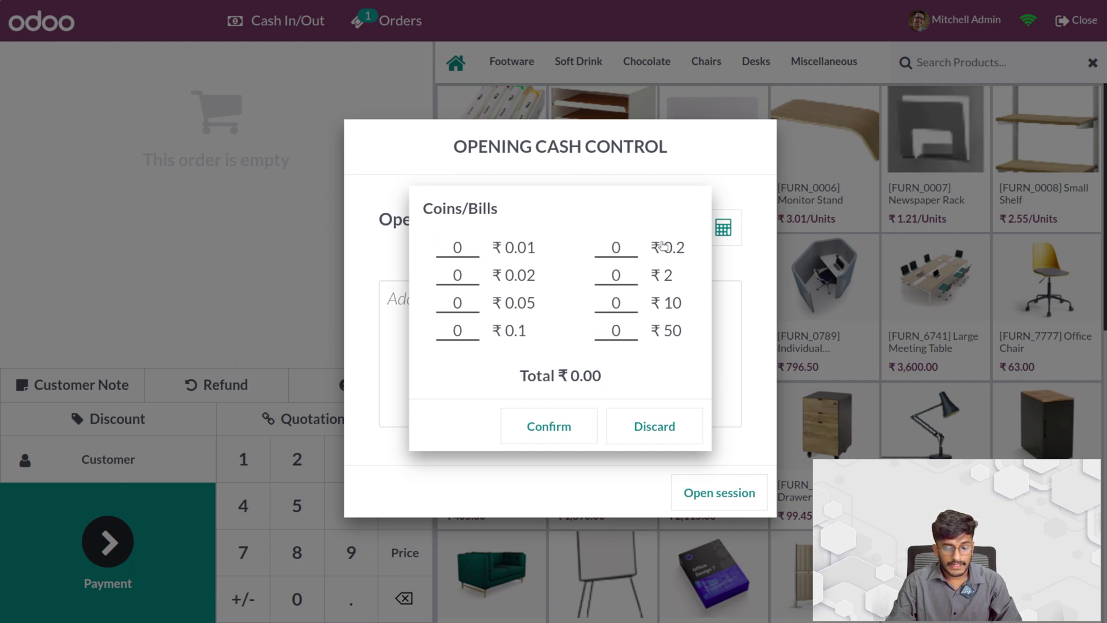
pyautogui.click(468, 277)
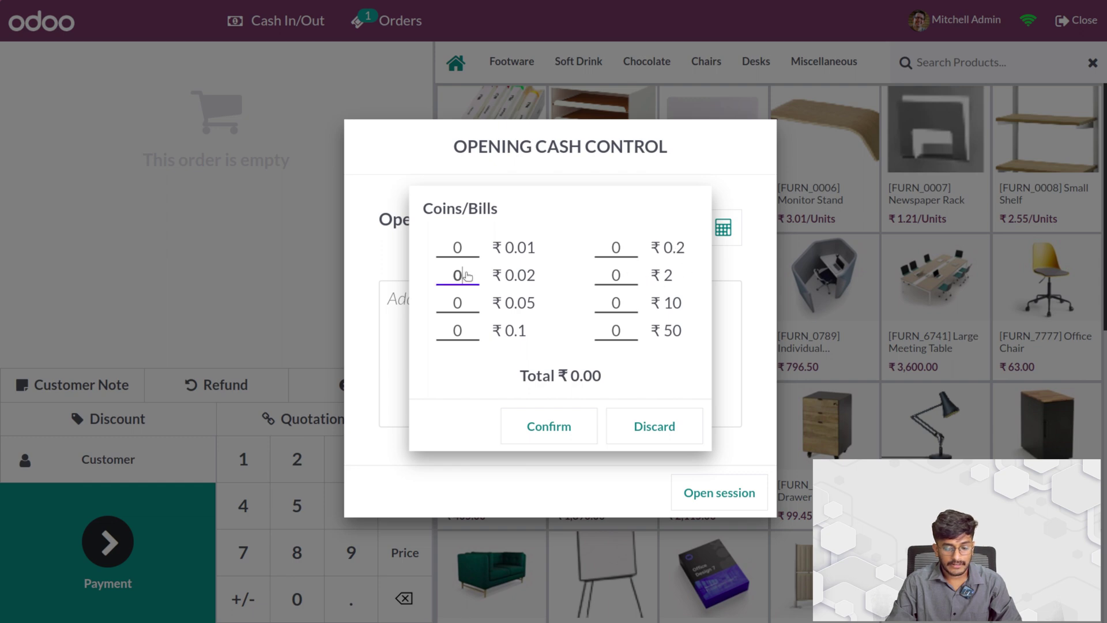
pyautogui.write('33')
pyautogui.click(619, 301)
pyautogui.write('55')
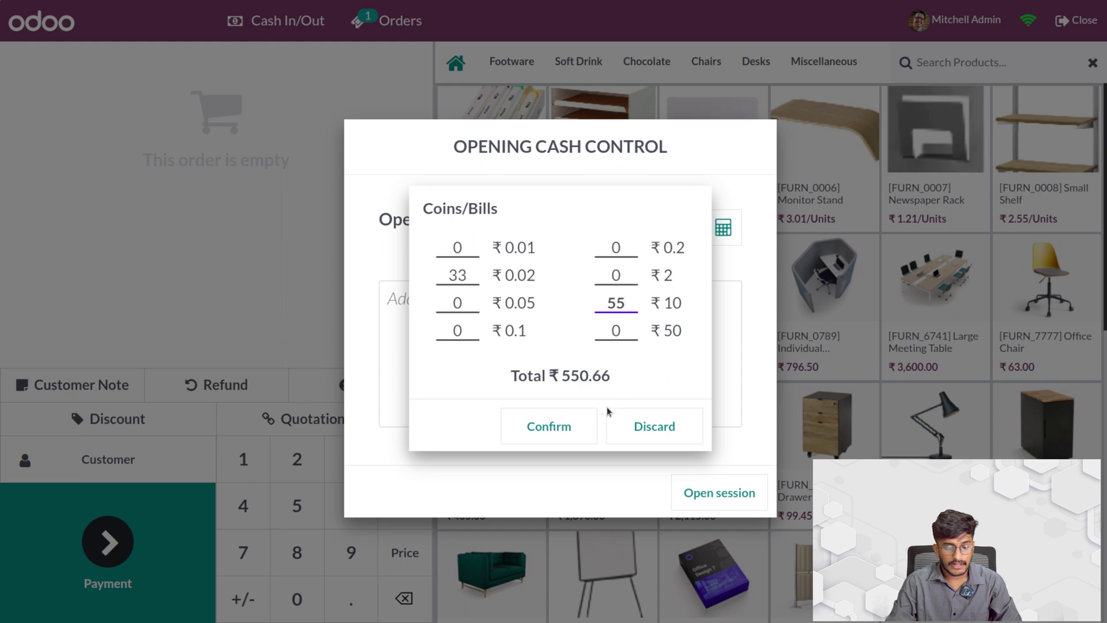
pyautogui.click(571, 421)
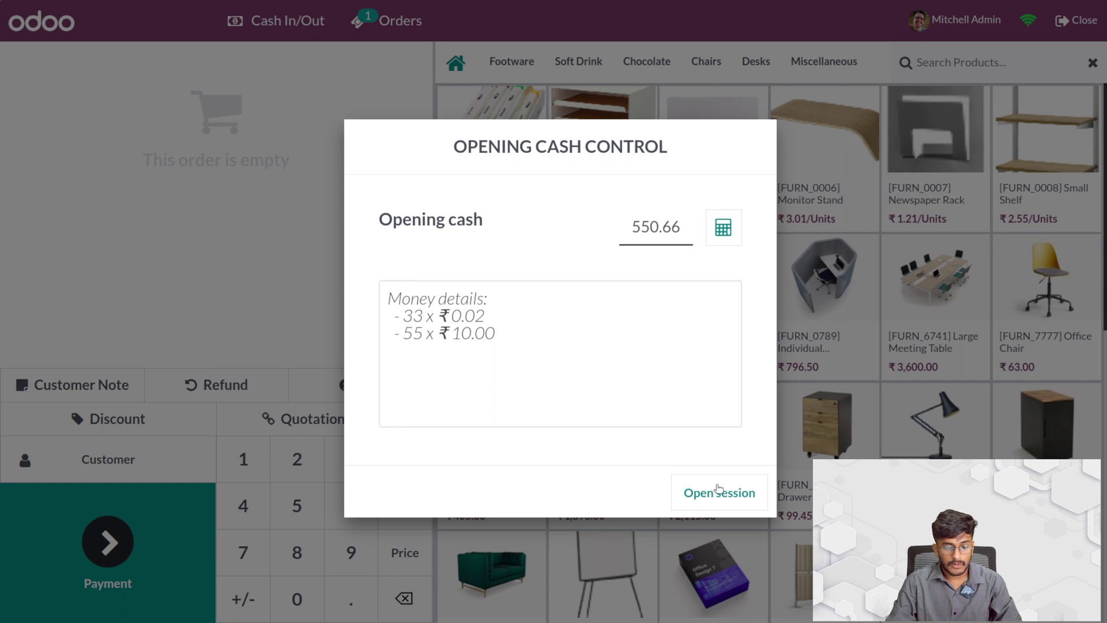
# Step: Recount the opening cash as 44440 ₹2 coins (88880) and open the session
pyautogui.click(628, 228)
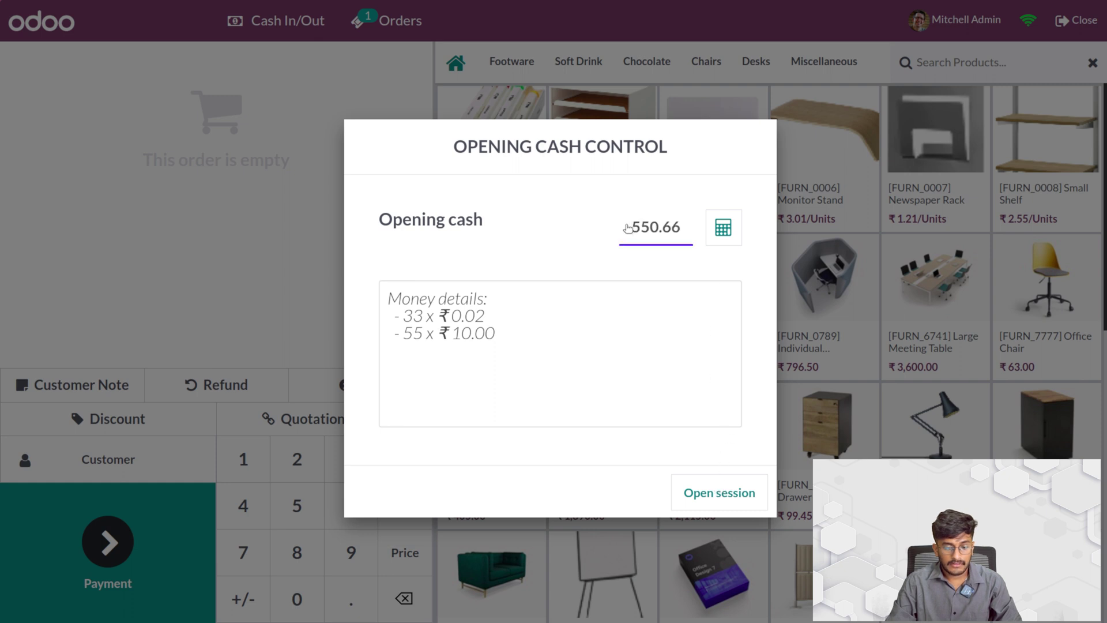
pyautogui.write('4')
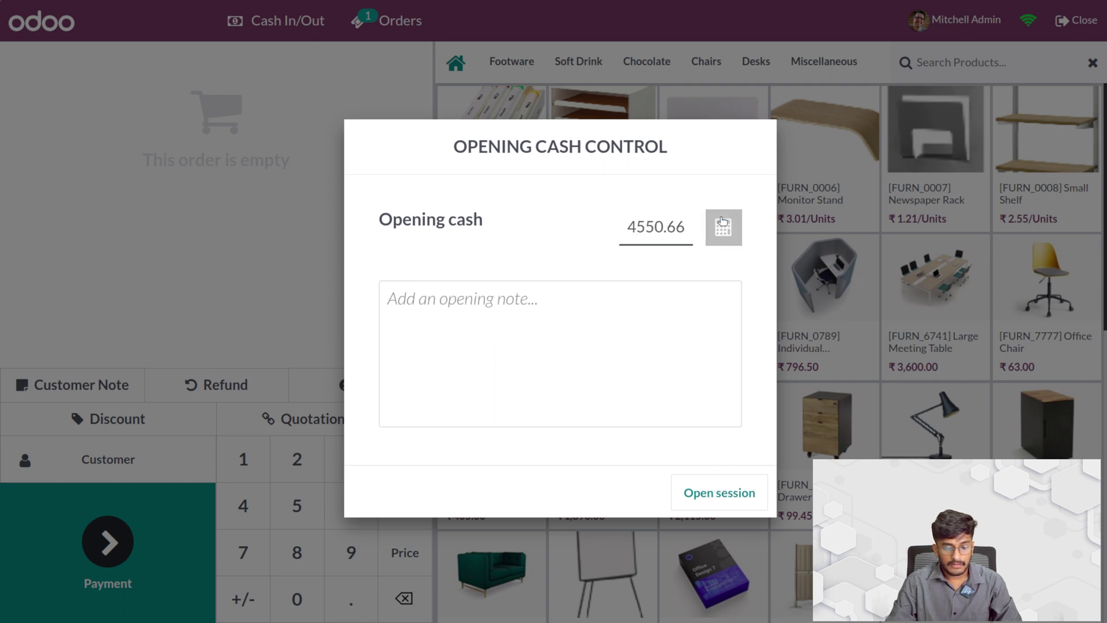
pyautogui.click(724, 227)
pyautogui.write('44440')
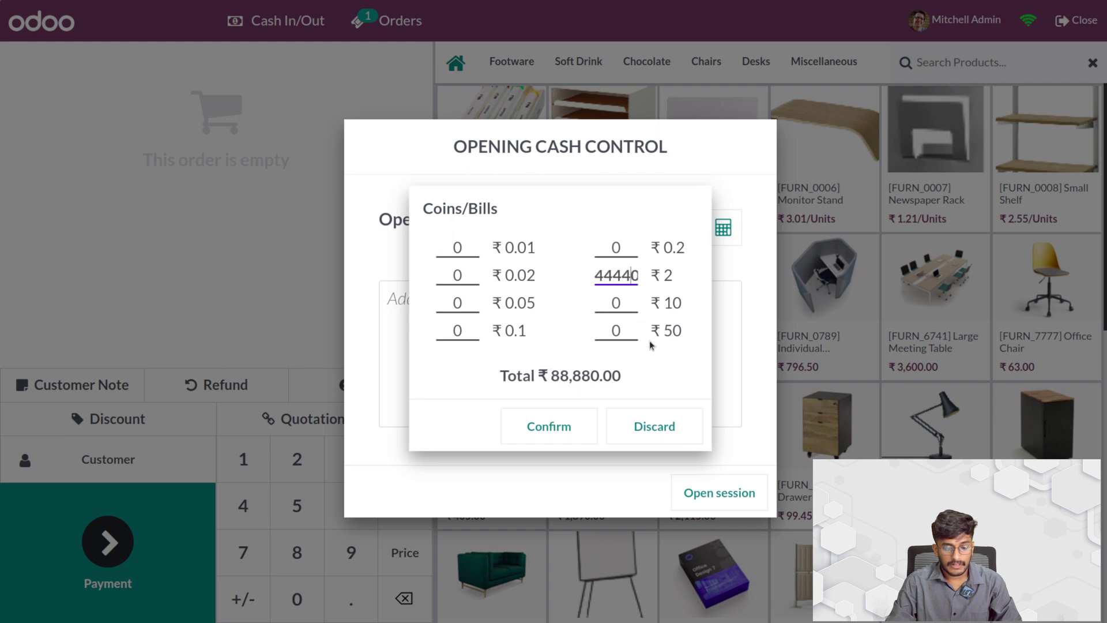
pyautogui.click(579, 430)
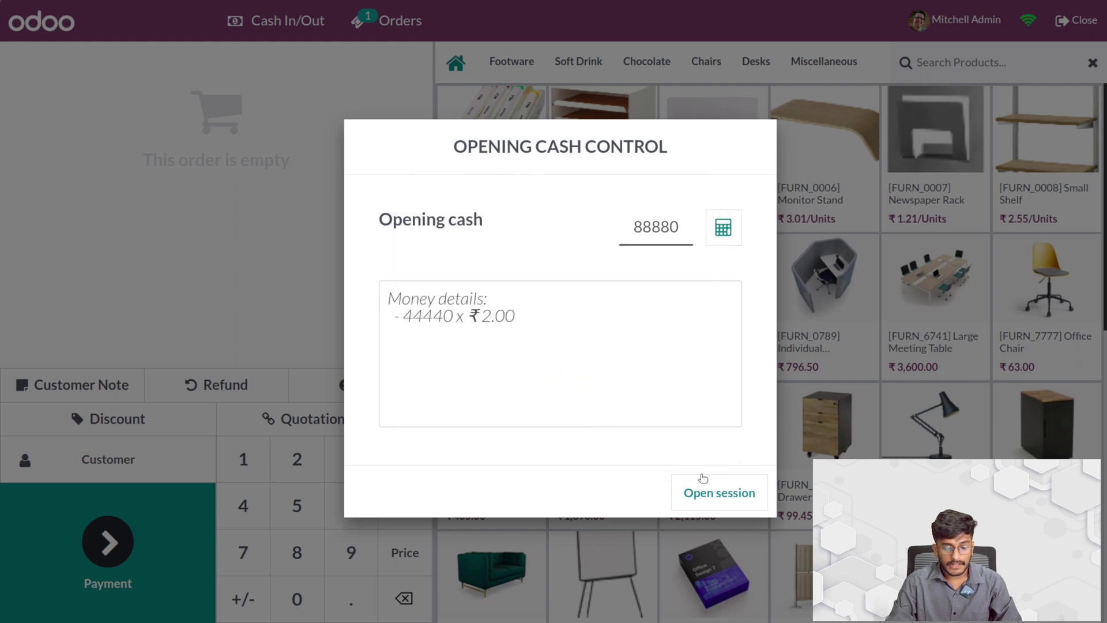
pyautogui.click(707, 495)
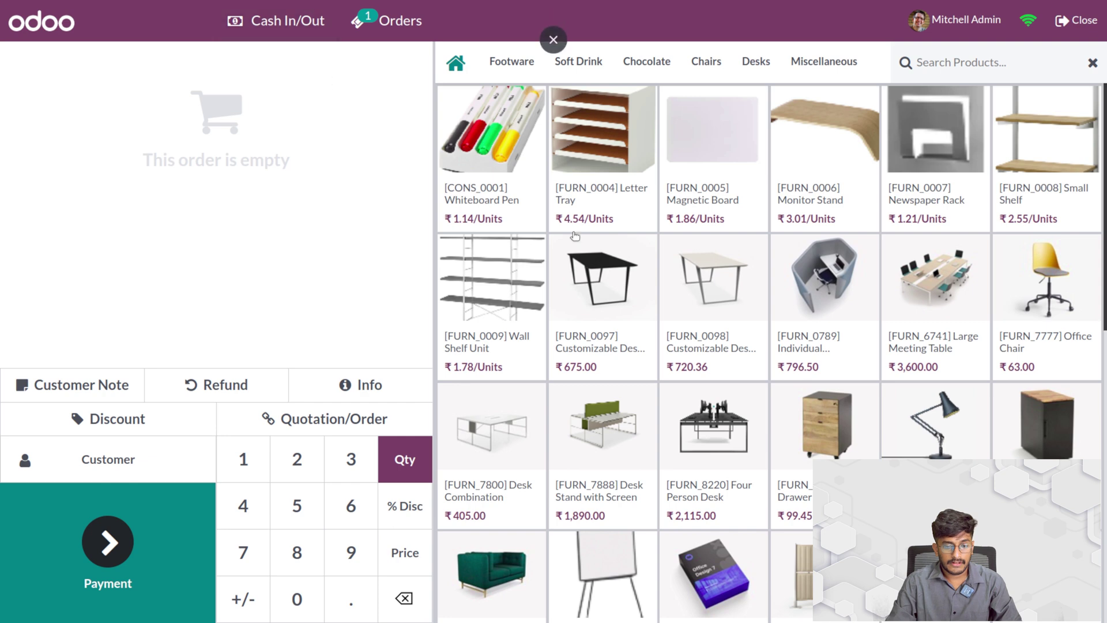
# Step: Add 2 Letter Trays and a Whiteboard Pen, assign the customer, and go to the ₹10.22 payment
pyautogui.click(599, 160)
pyautogui.click(599, 161)
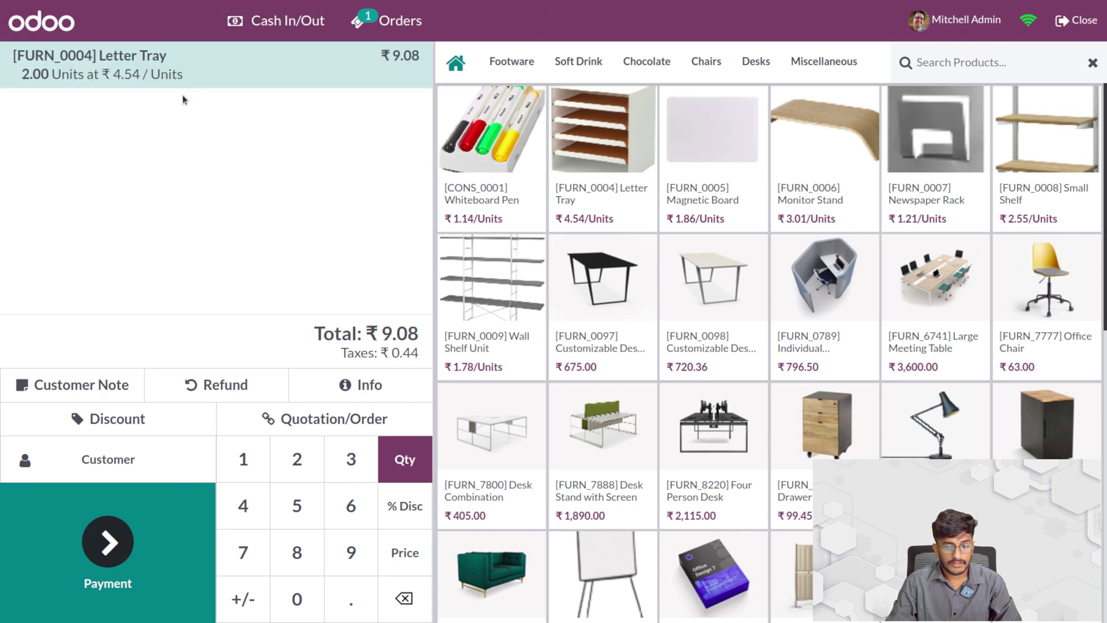
pyautogui.click(468, 166)
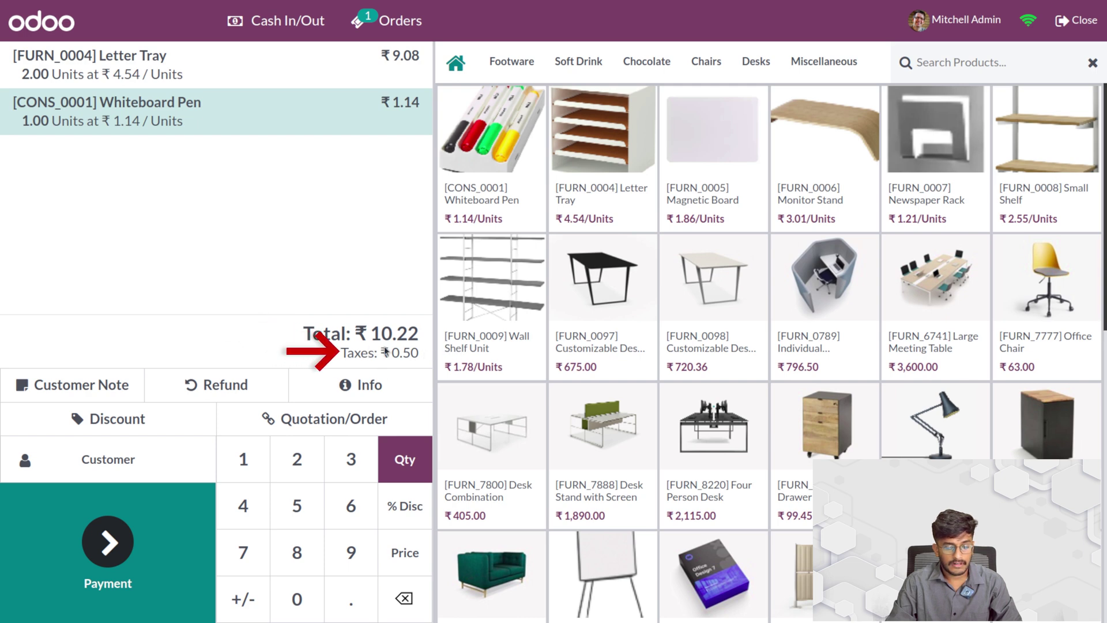
pyautogui.click(141, 460)
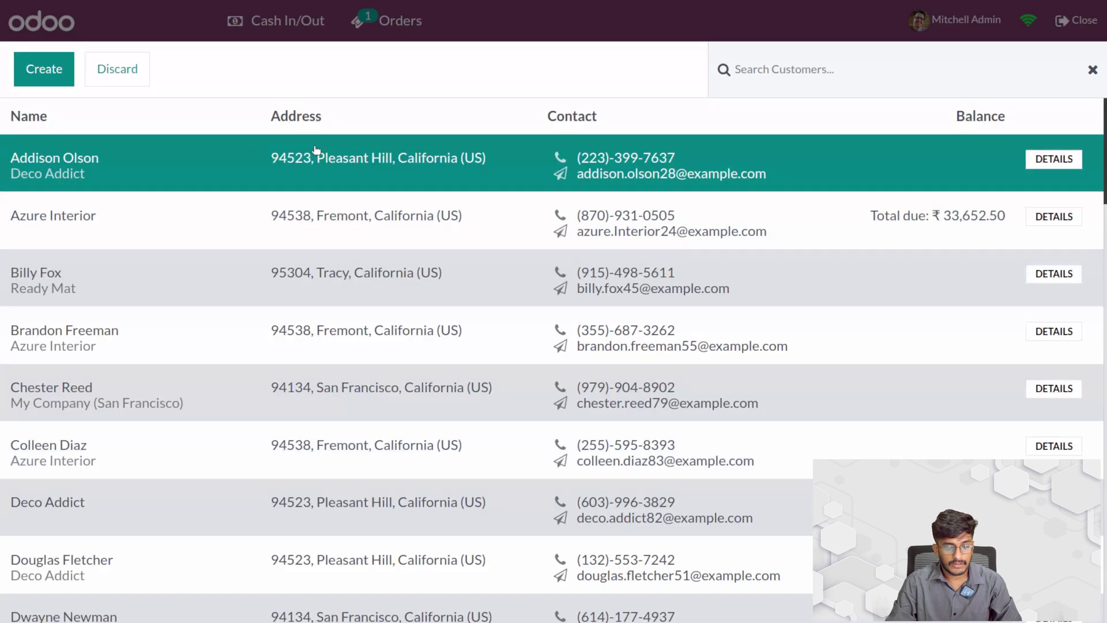
pyautogui.click(316, 151)
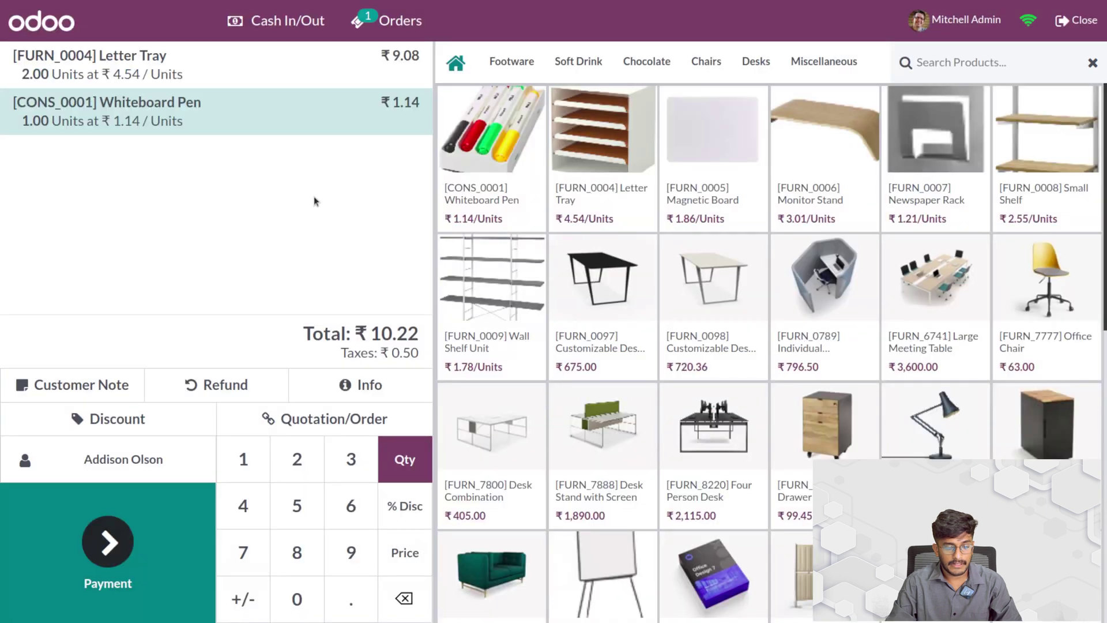
pyautogui.click(151, 548)
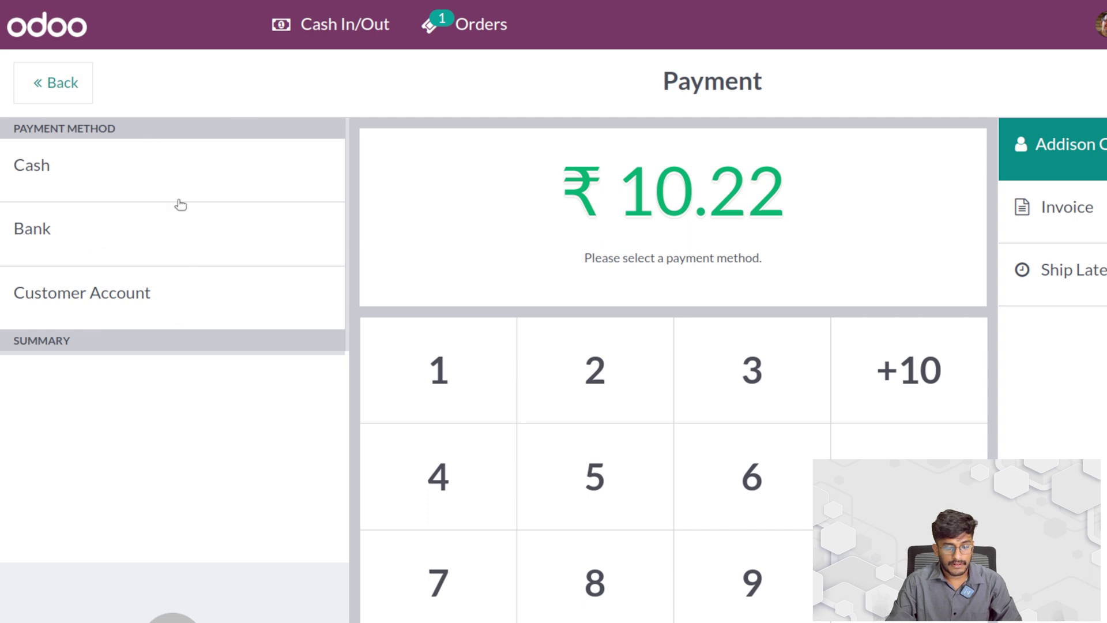
# Step: Pay the ₹10.22 order in cash, review the receipt, and start a new order
pyautogui.click(101, 179)
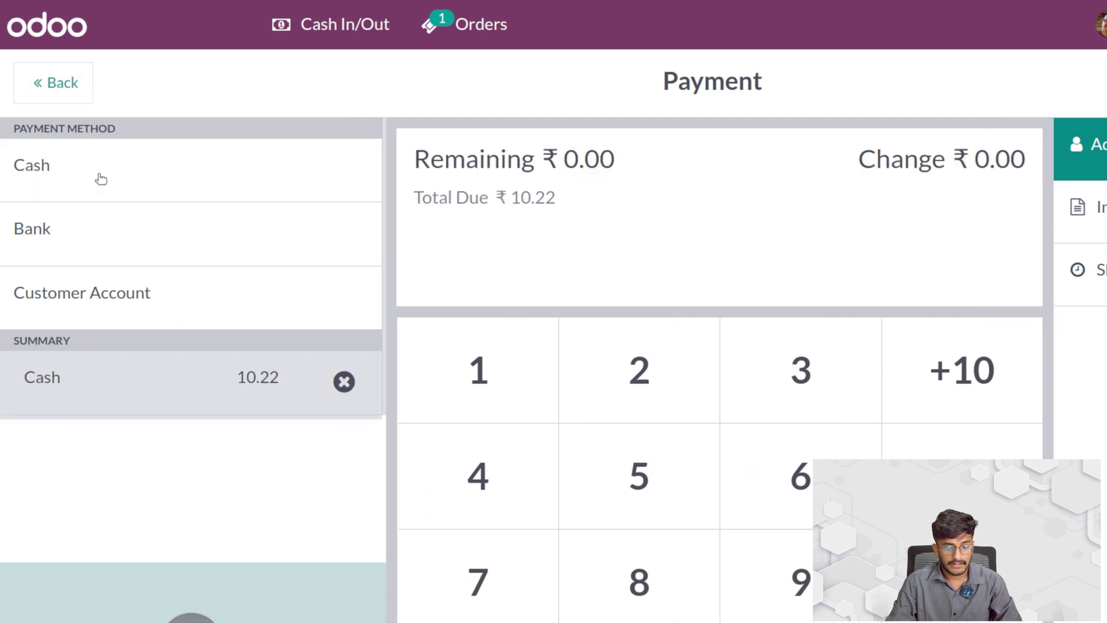
pyautogui.click(191, 506)
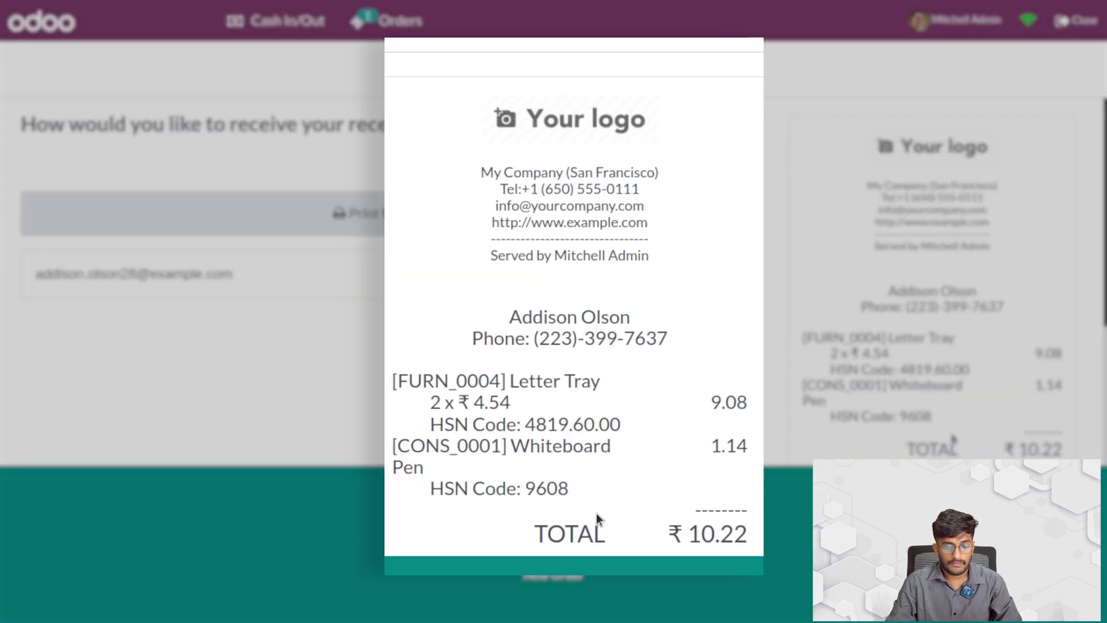
pyautogui.scroll(-2, 967, 440)
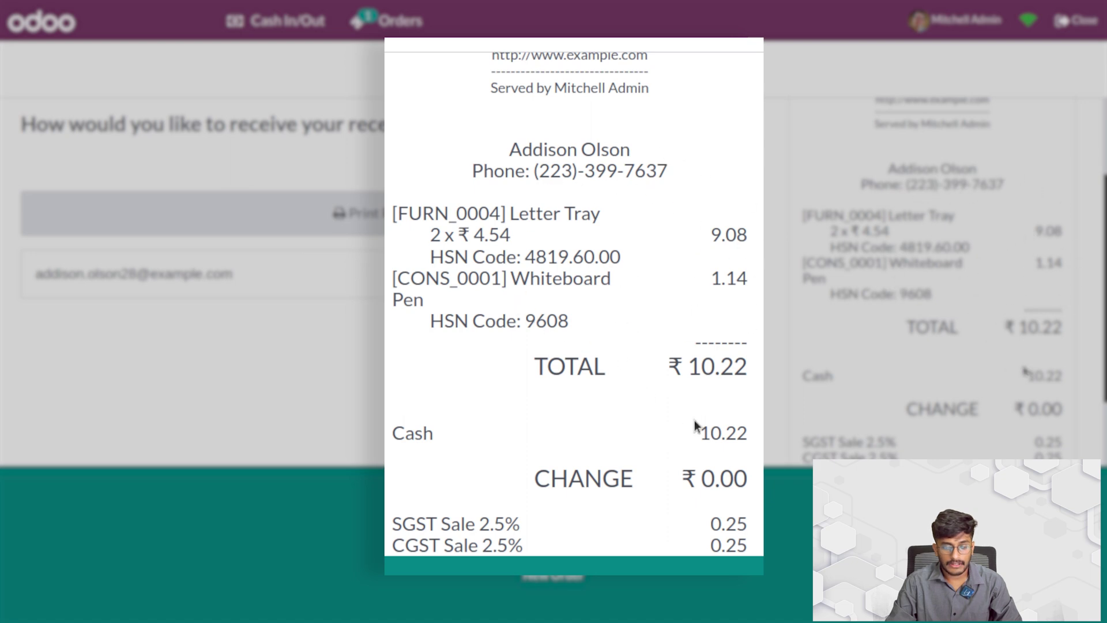
pyautogui.scroll(-3, 924, 279)
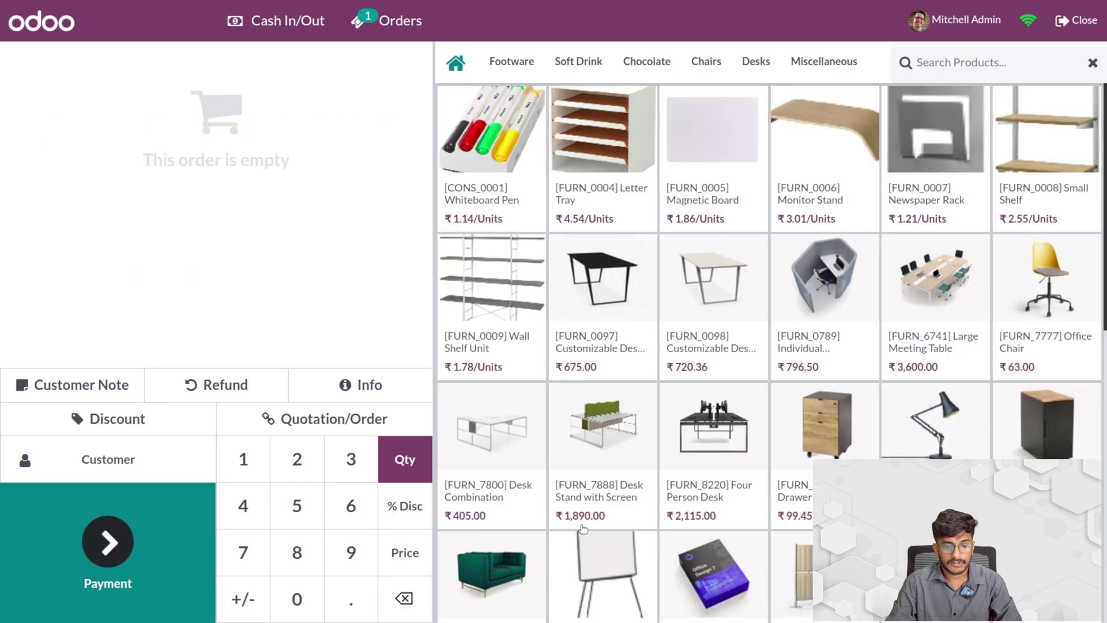
pyautogui.click(570, 538)
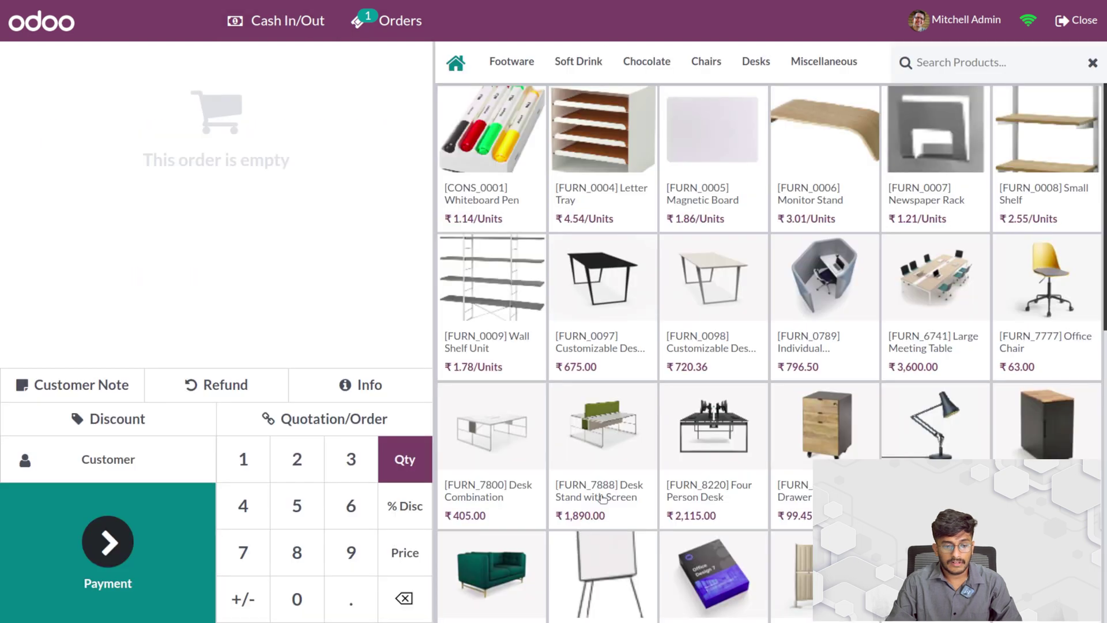
# Step: Record a ₹400.00 cash out of the till with the reason 'travel'
pyautogui.click(296, 23)
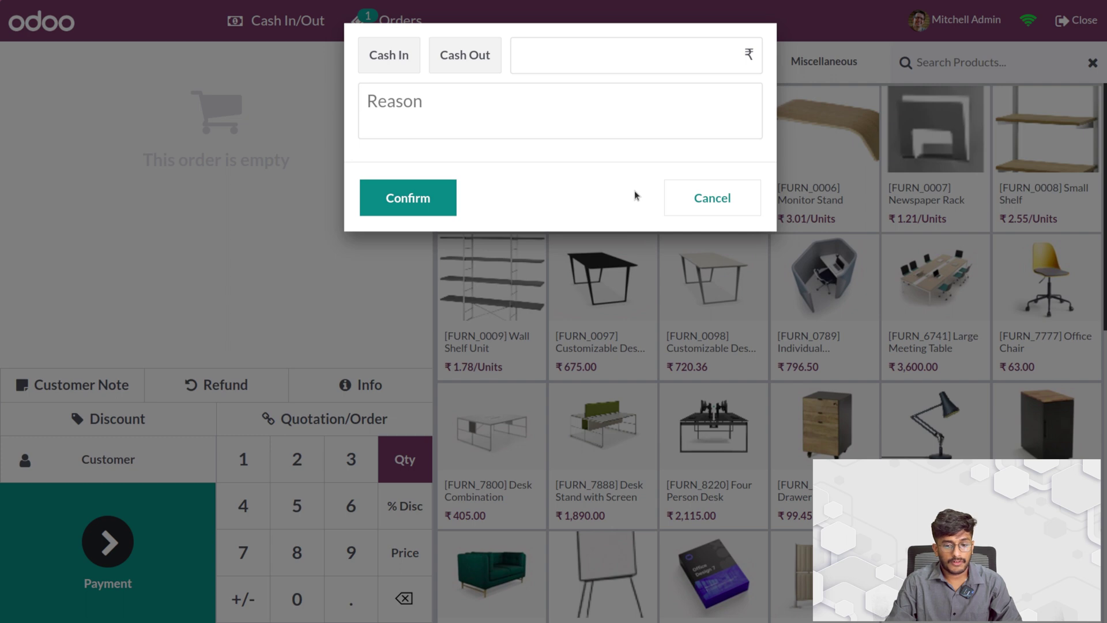
pyautogui.click(469, 64)
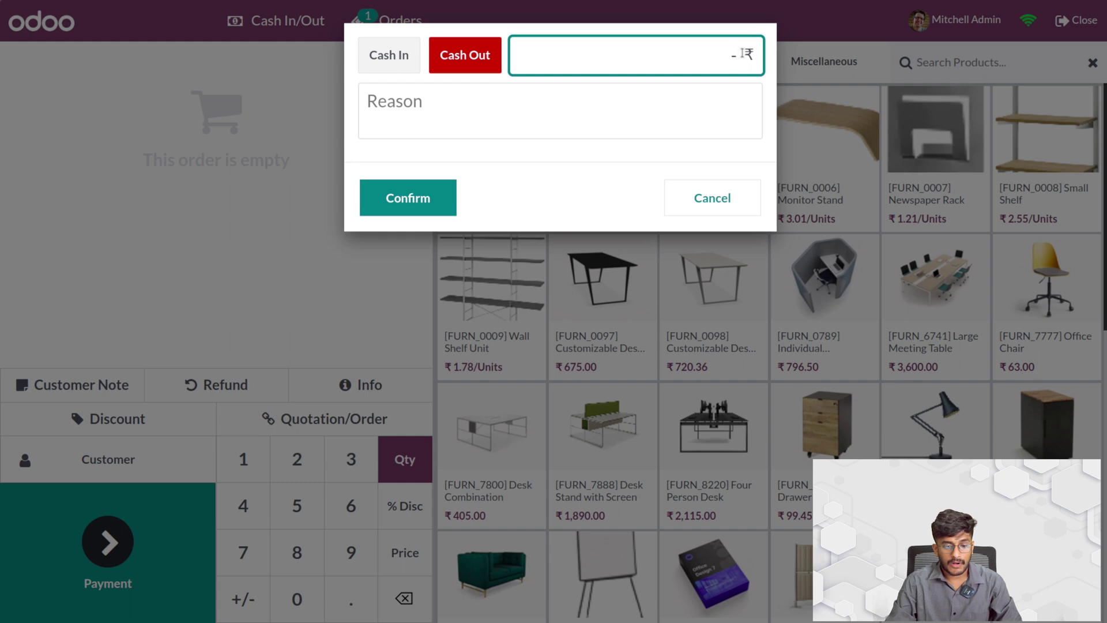
pyautogui.write('400')
pyautogui.click(475, 113)
pyautogui.write('trAVE')
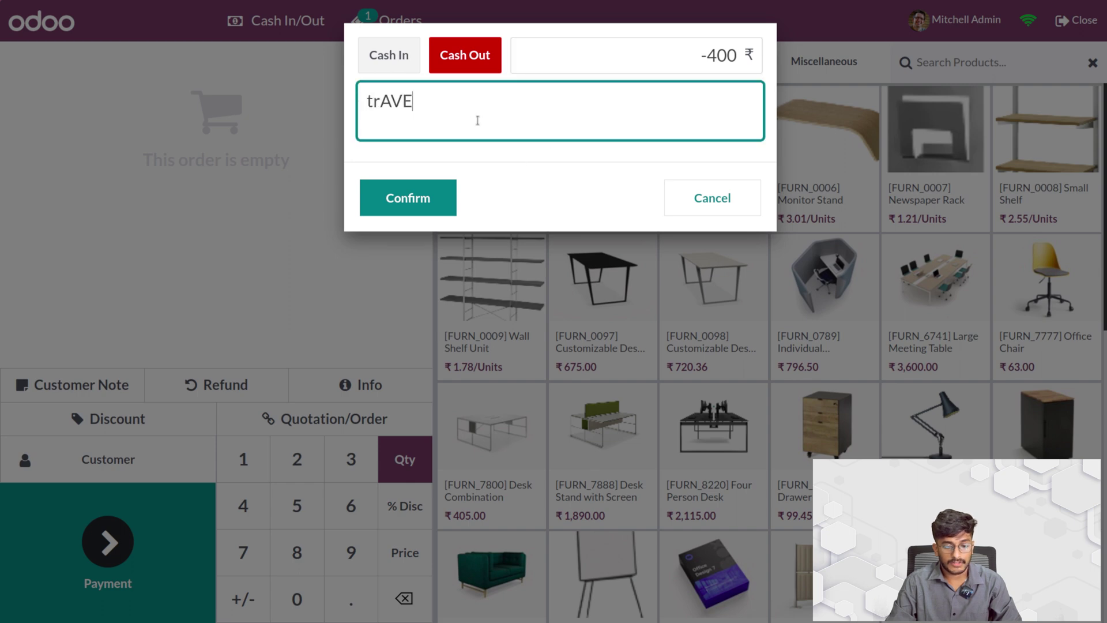
pyautogui.press('BackSpace')
pyautogui.press('BackSpace')
pyautogui.press('BackSpace')
pyautogui.write('avel')
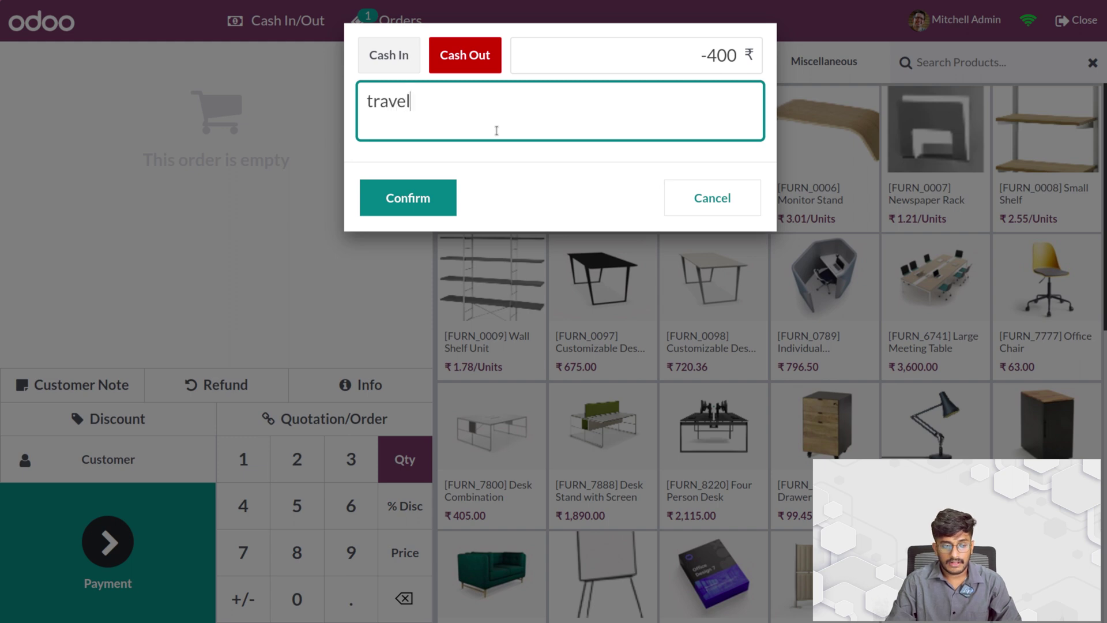
pyautogui.click(389, 185)
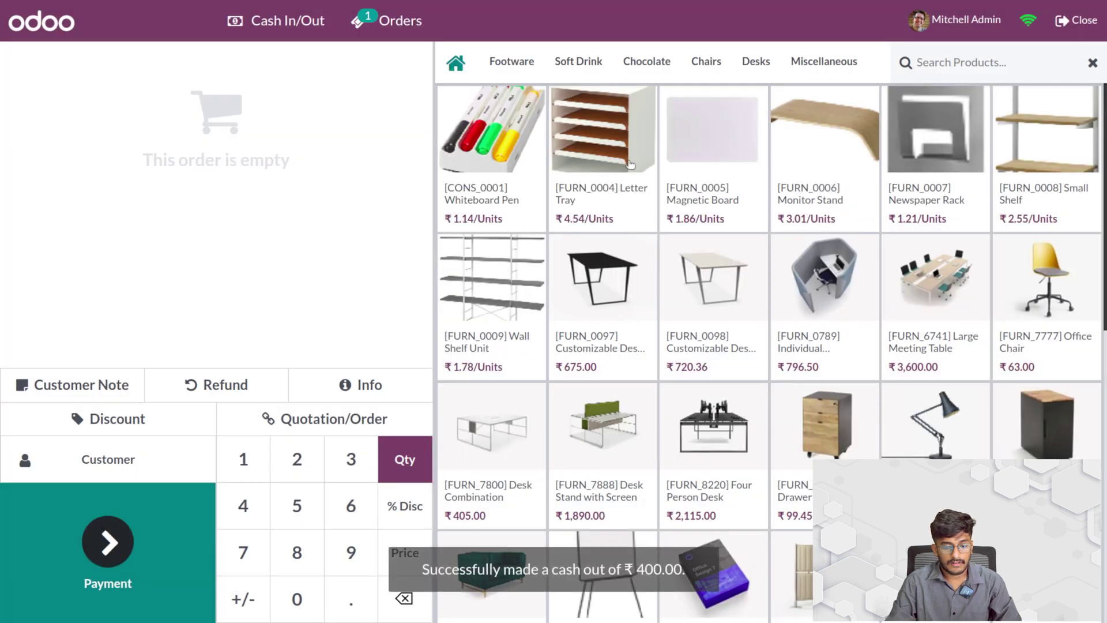
# Step: Sell 2 Office Chairs to Azure Interior and pay the ₹126.00 in cash
pyautogui.click(1078, 281)
pyautogui.click(1078, 281)
pyautogui.click(167, 440)
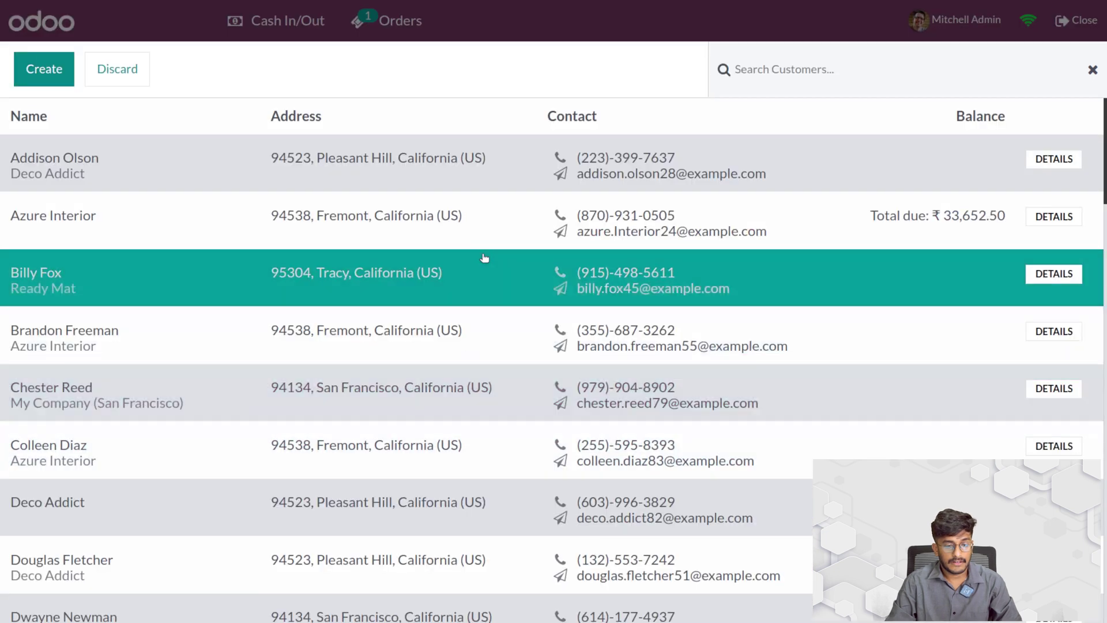
pyautogui.click(482, 217)
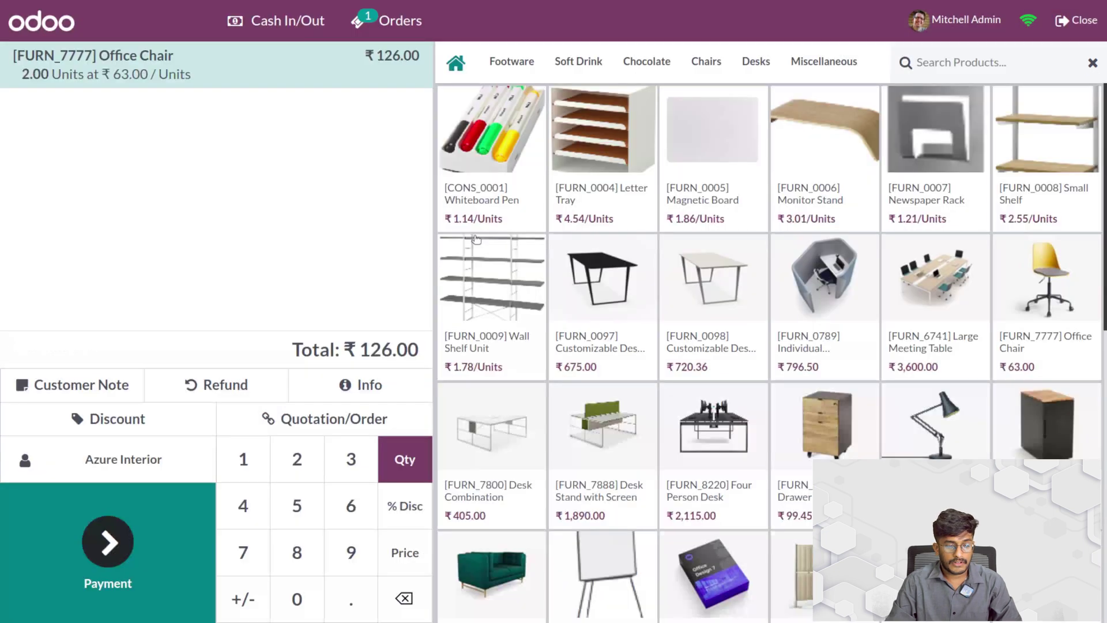
pyautogui.click(132, 537)
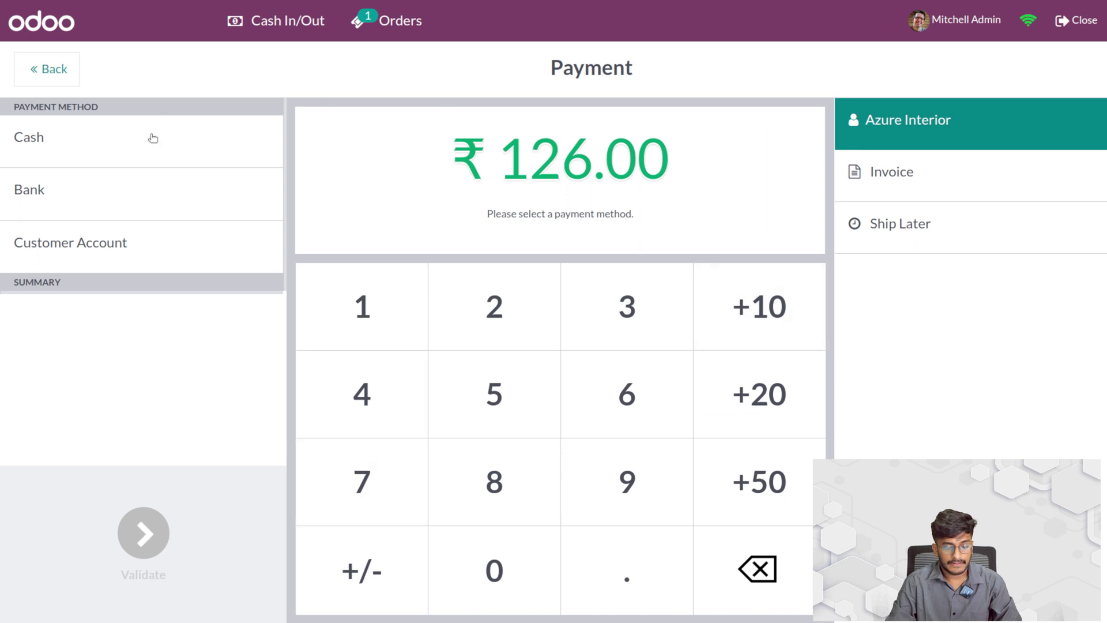
pyautogui.click(152, 159)
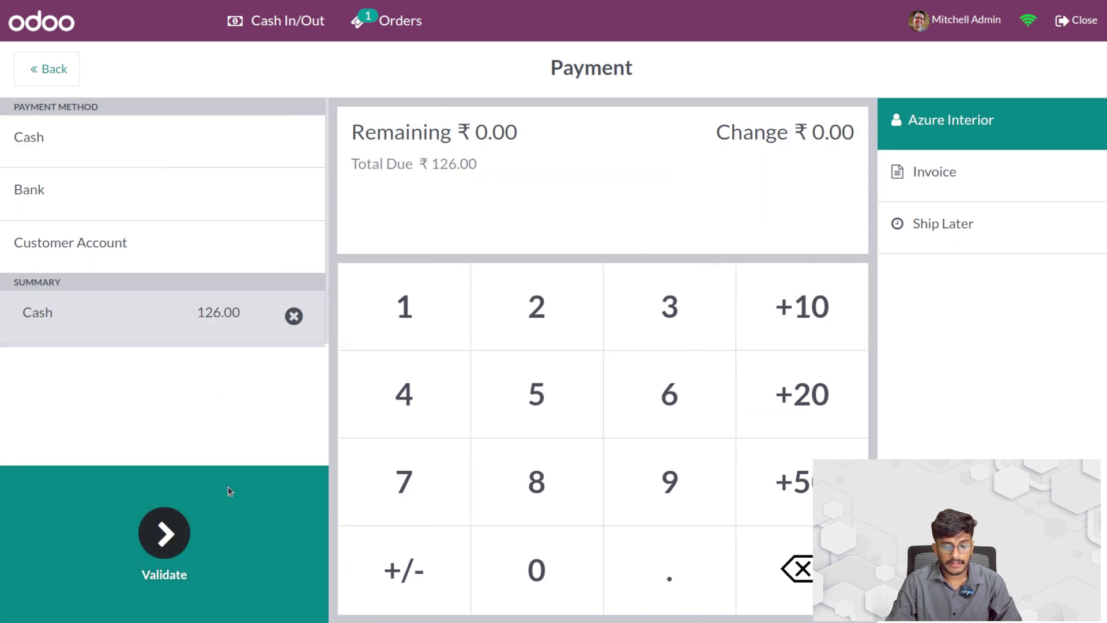
pyautogui.click(196, 524)
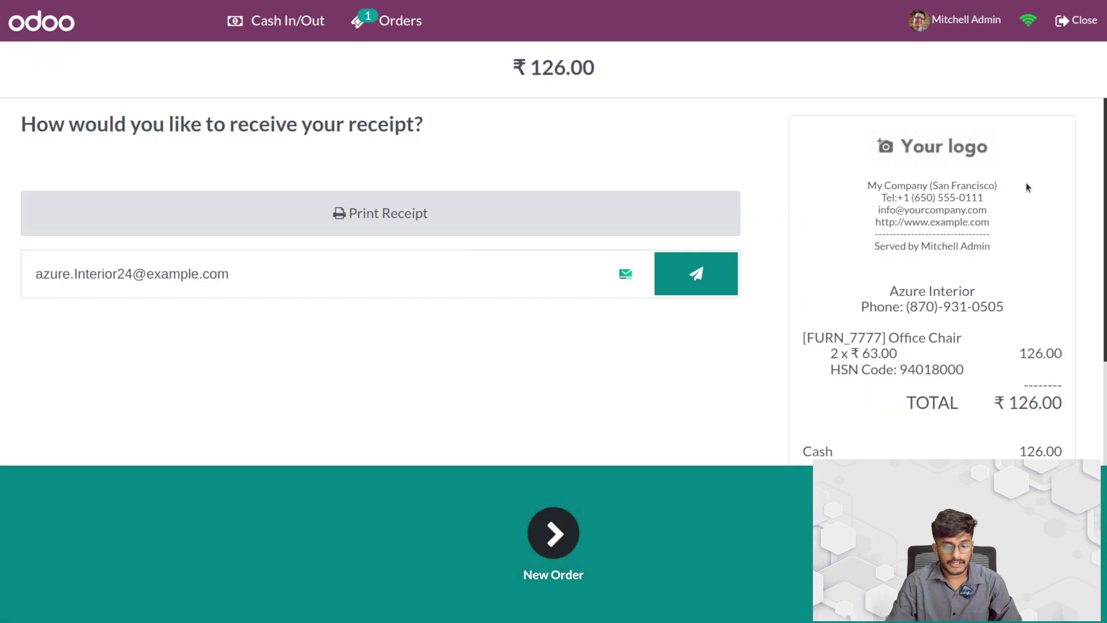
# Step: Try closing the session with 0 cash counted against the ₹88,616.22 expected
pyautogui.click(1068, 35)
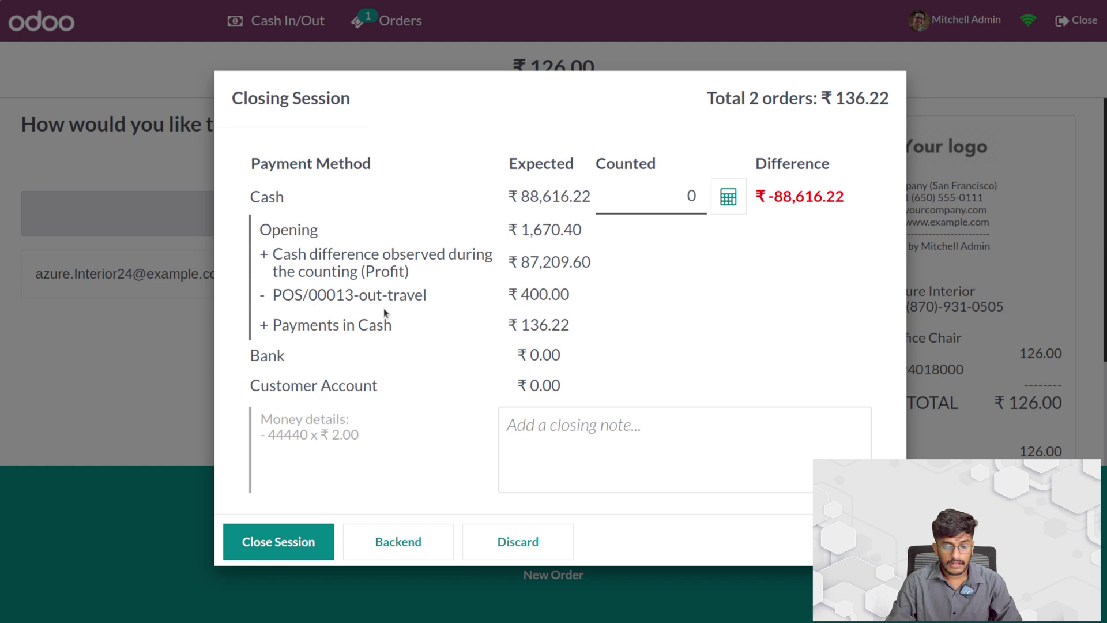
pyautogui.click(689, 196)
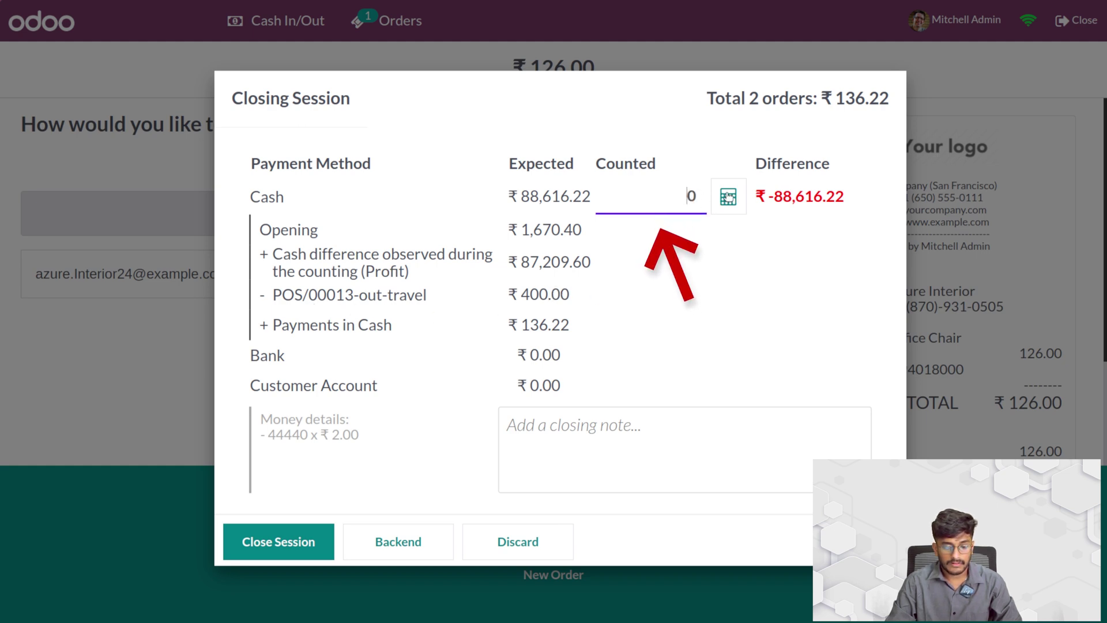
pyautogui.click(294, 540)
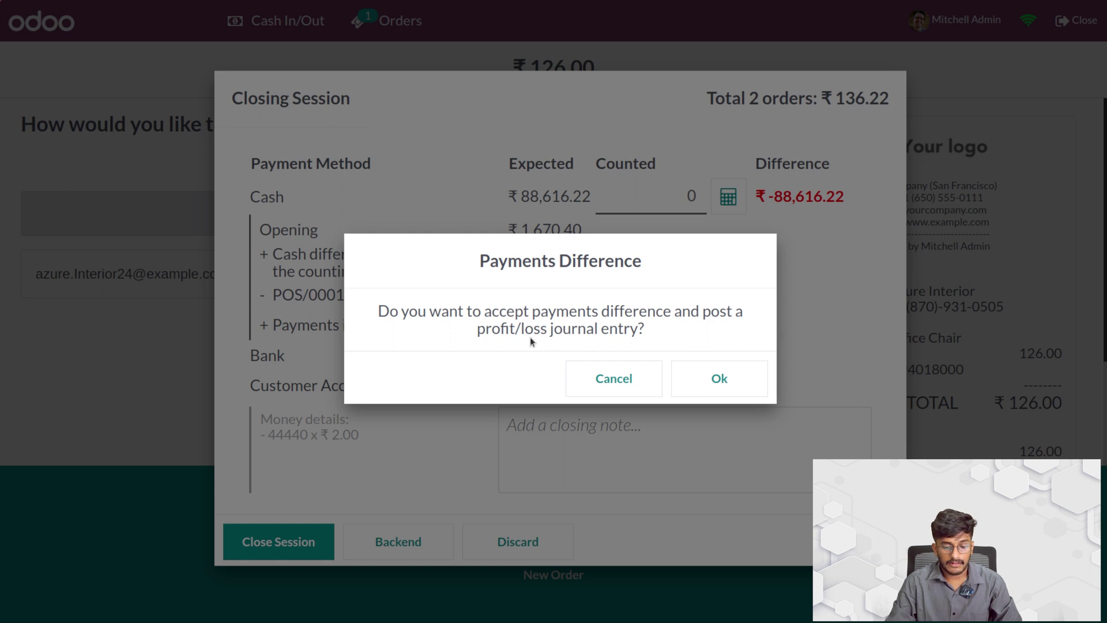
# Step: Decline the difference, set counted cash to 88616.22 for a ₹0.00 difference, and close the session
pyautogui.click(623, 377)
pyautogui.click(694, 183)
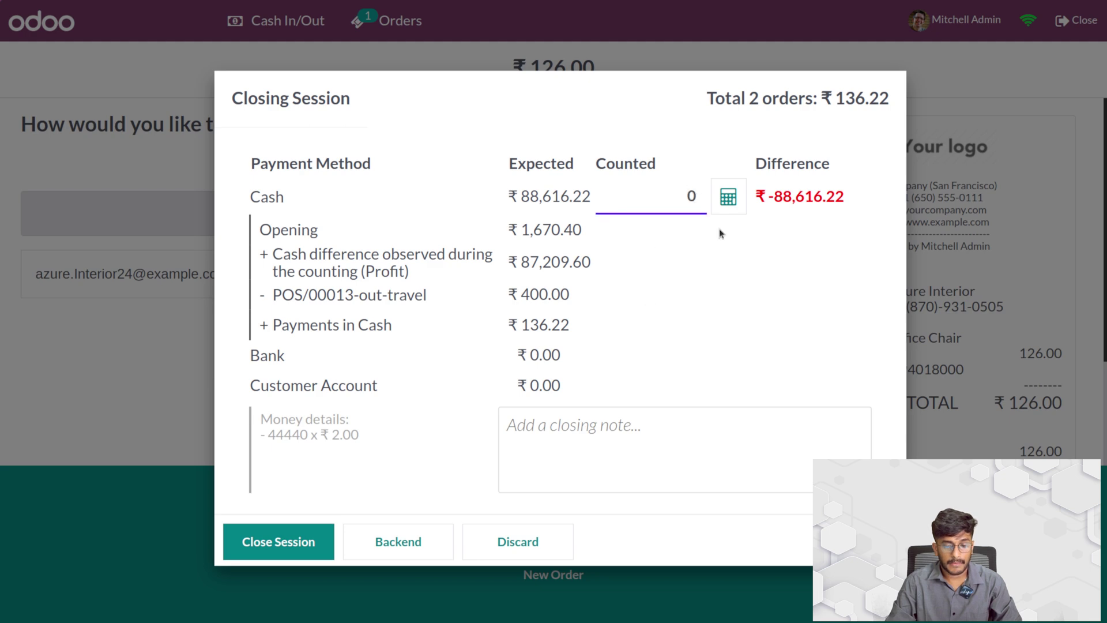
pyautogui.write('888')
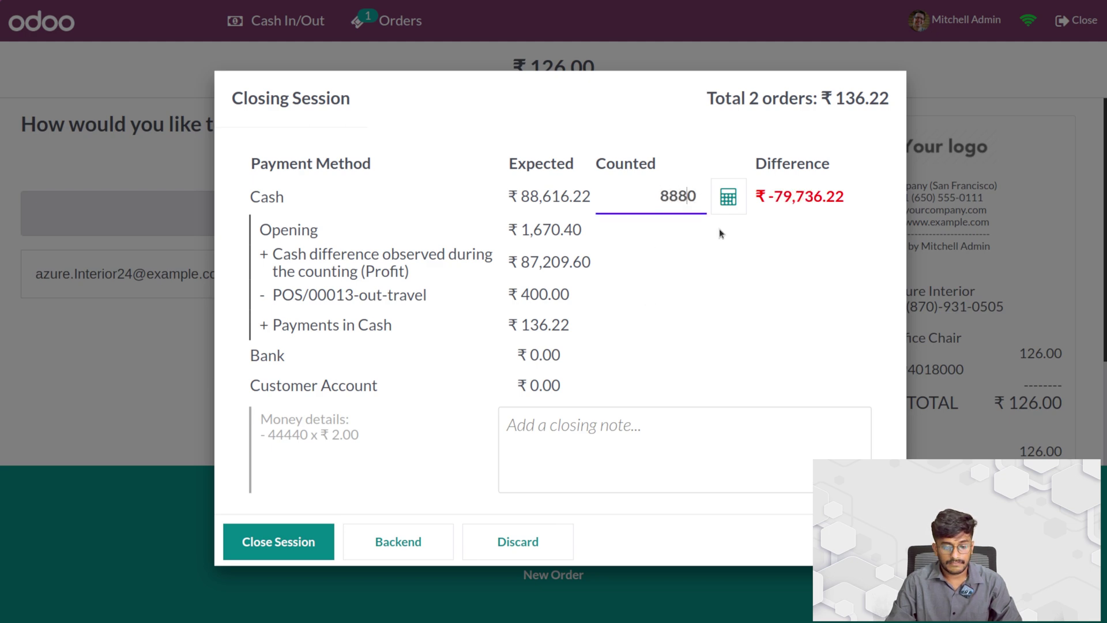
pyautogui.write('616')
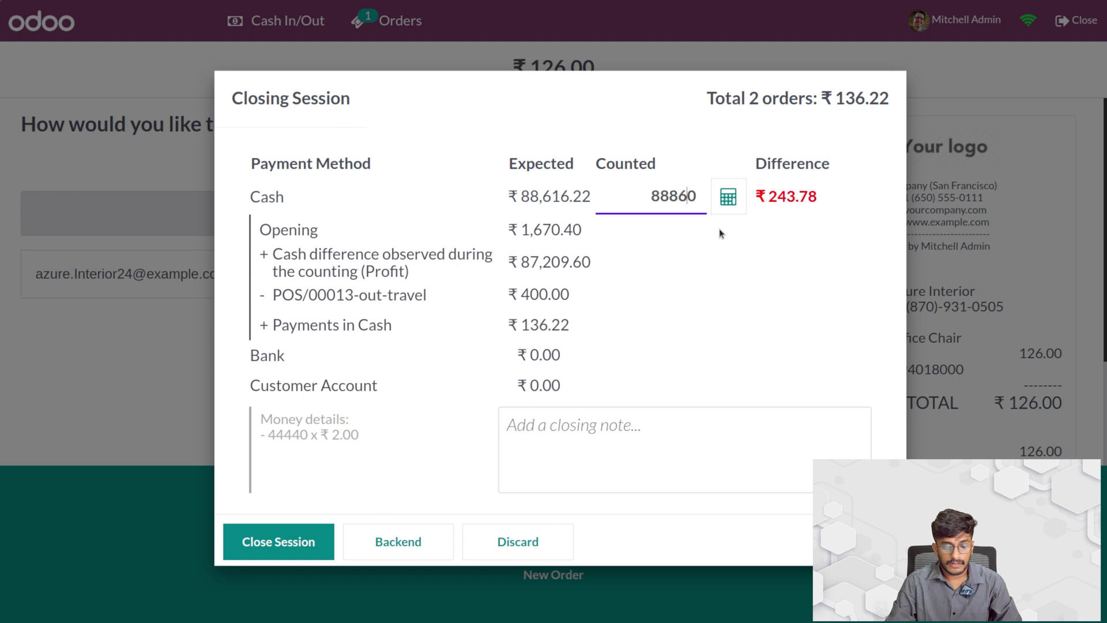
pyautogui.press('Delete')
pyautogui.write('22')
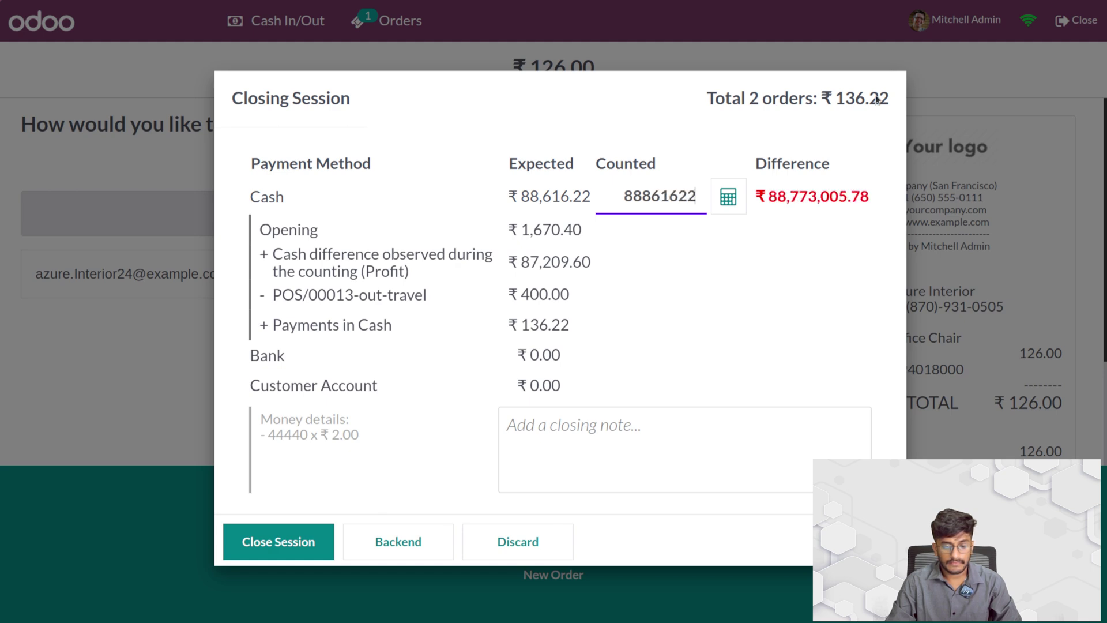
pyautogui.click(679, 196)
pyautogui.write('.')
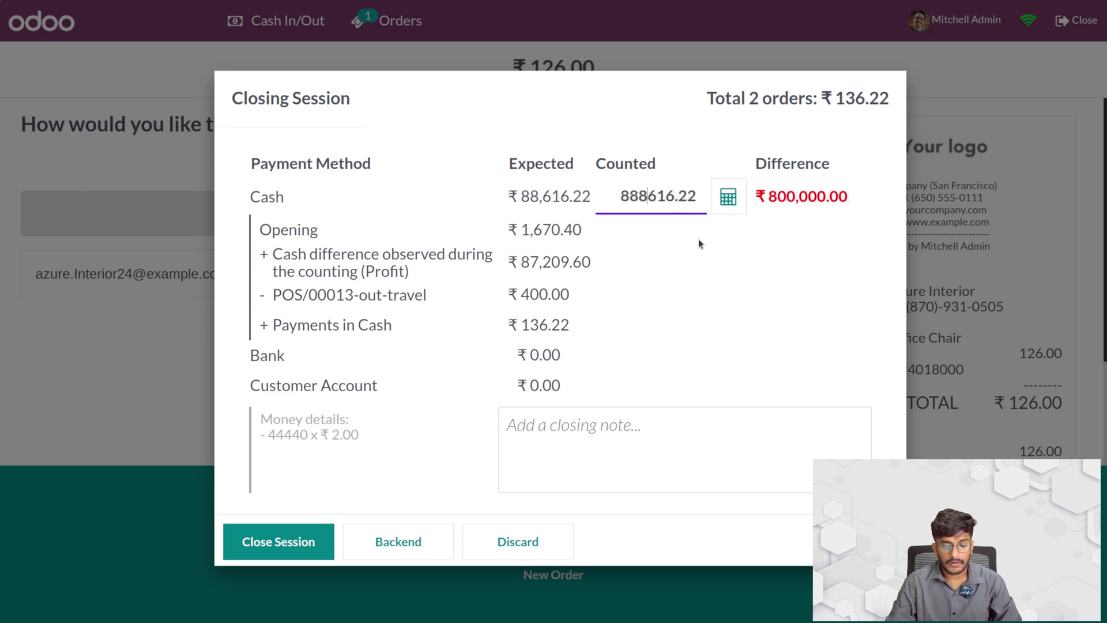
pyautogui.press('BackSpace')
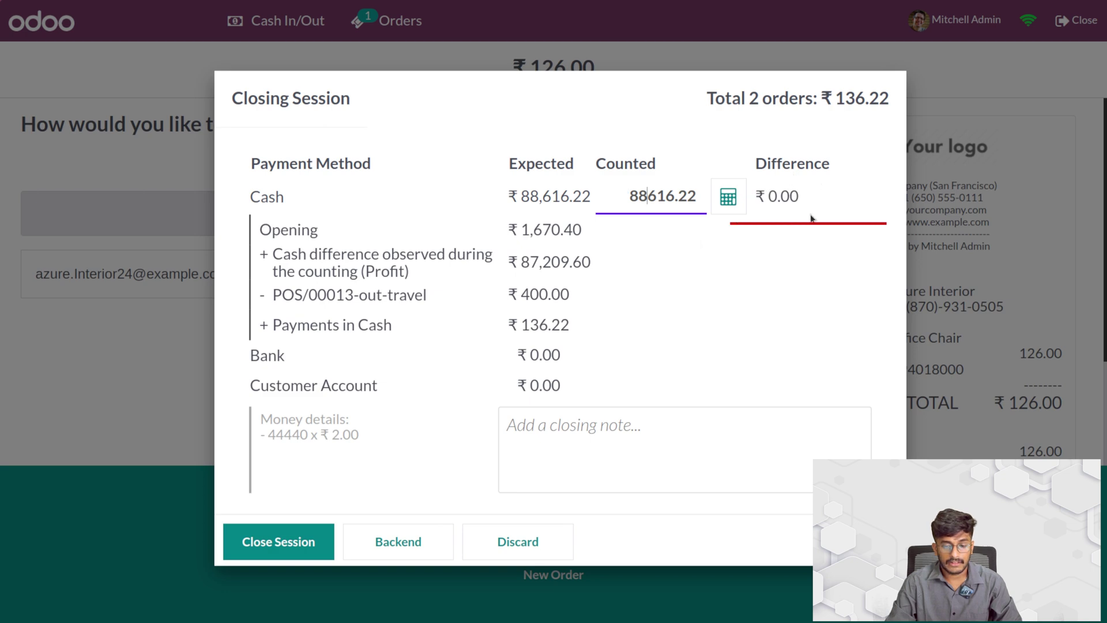
pyautogui.click(279, 540)
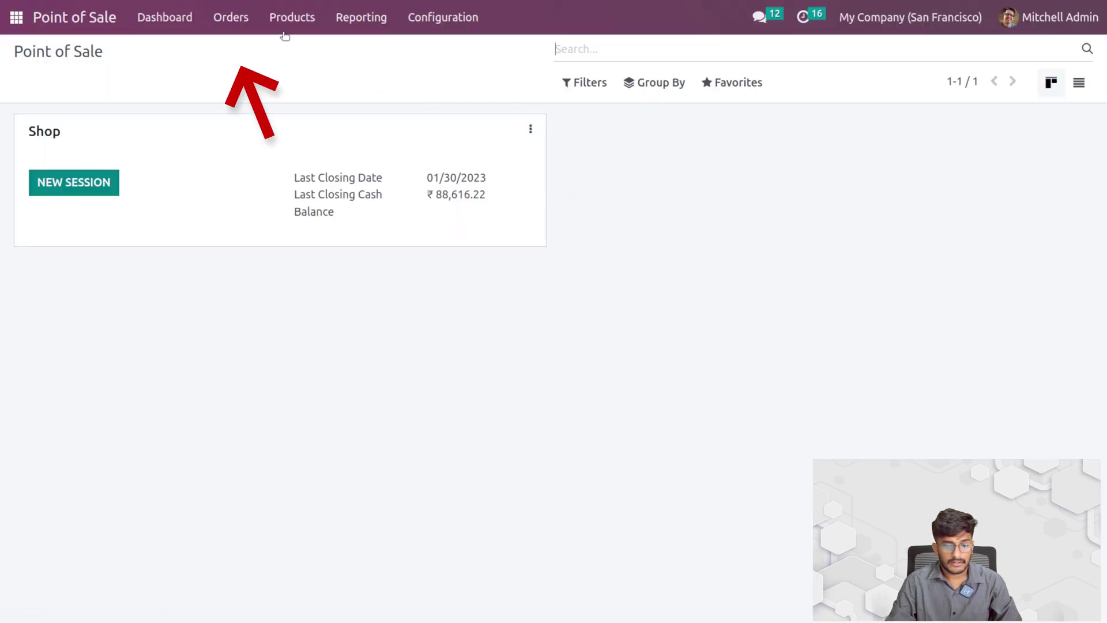
# Step: Open order Shop/0014 and check its Notes, Extra Info and Payments tabs
pyautogui.click(233, 20)
pyautogui.click(240, 49)
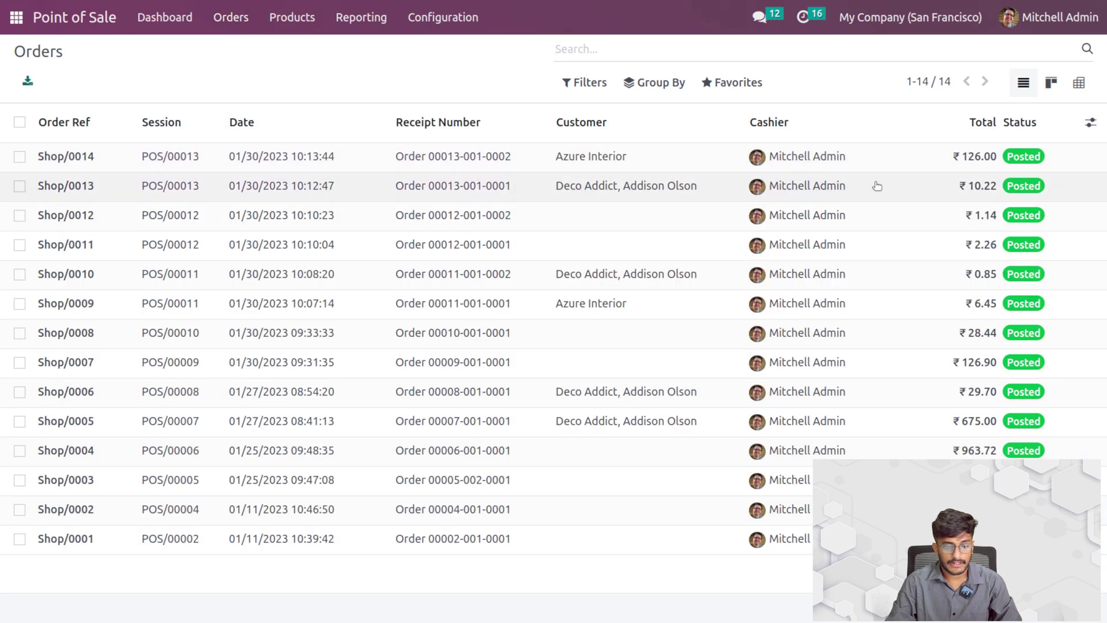
pyautogui.moveTo(57, 163); pyautogui.dragTo(63, 165)
pyautogui.click(63, 167)
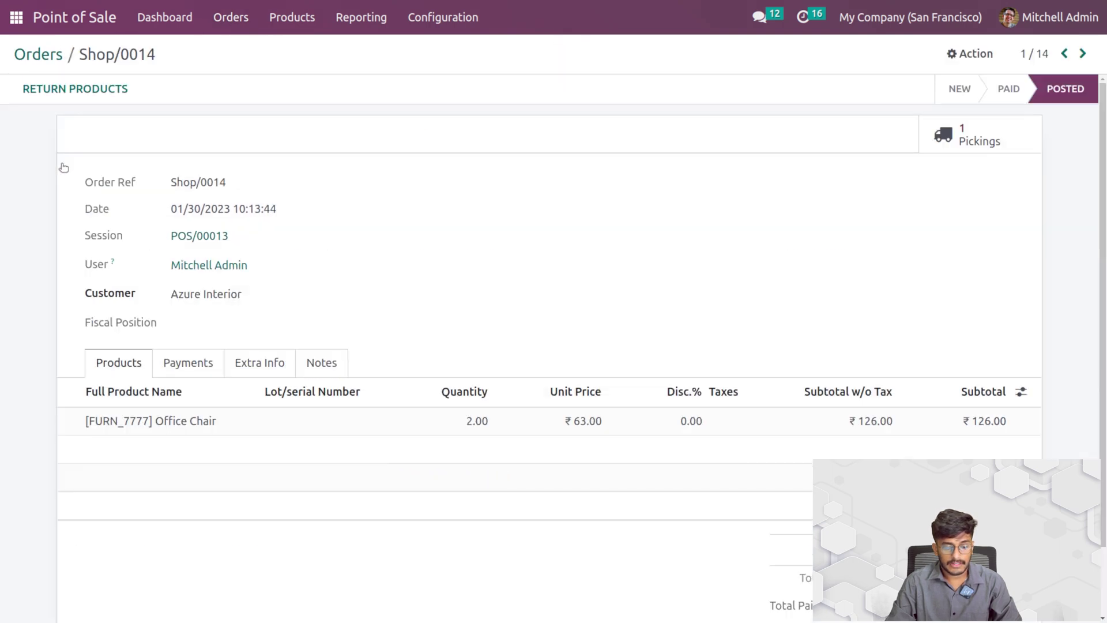
pyautogui.click(319, 361)
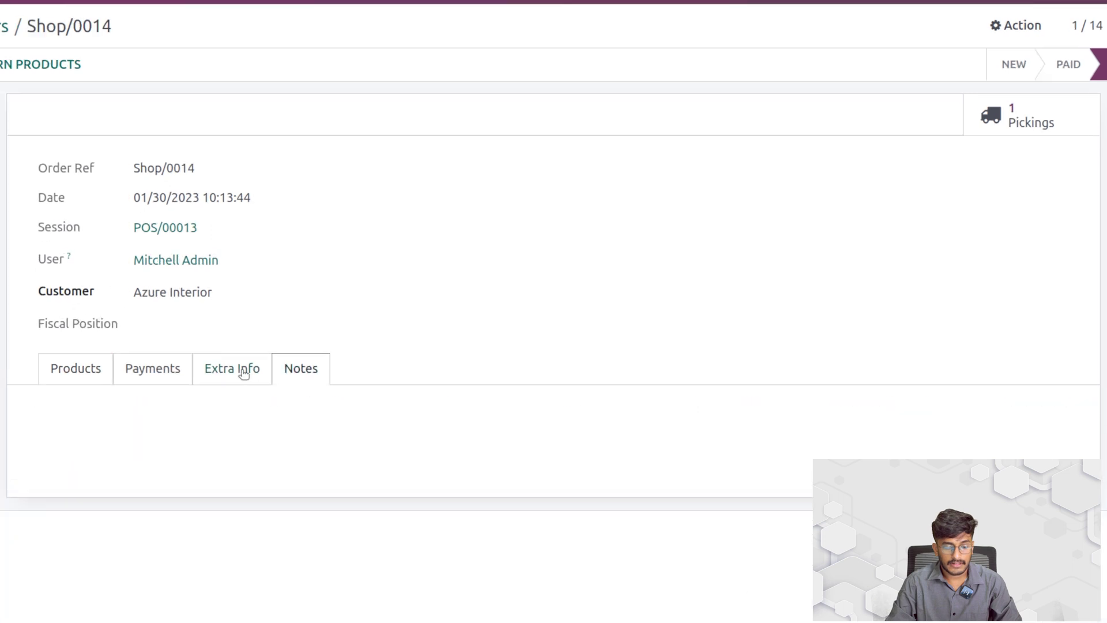
pyautogui.click(244, 374)
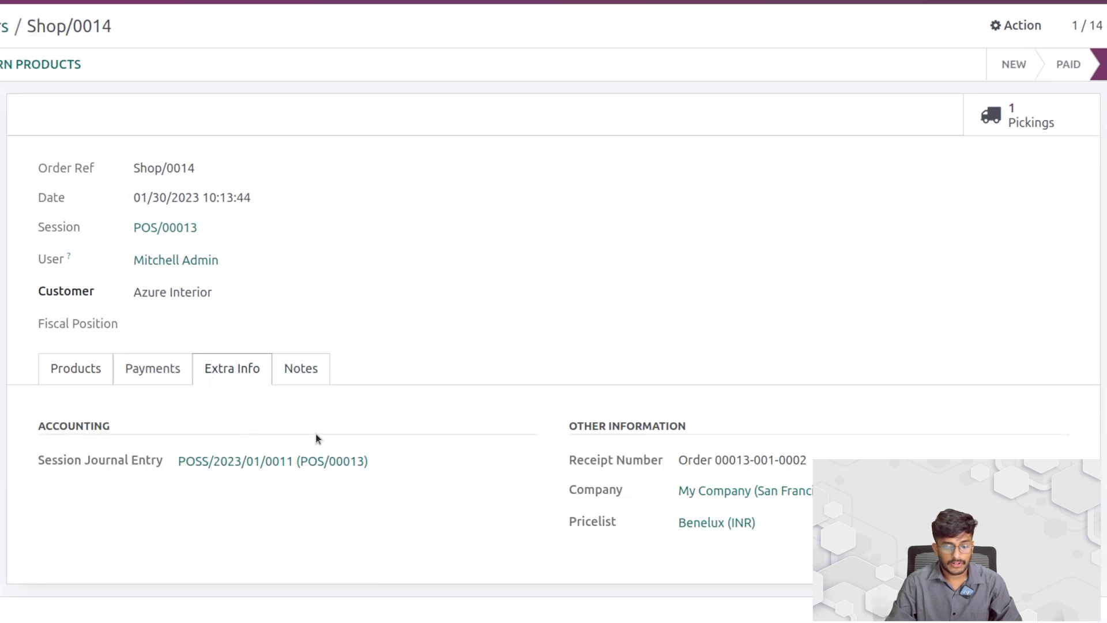
pyautogui.click(160, 368)
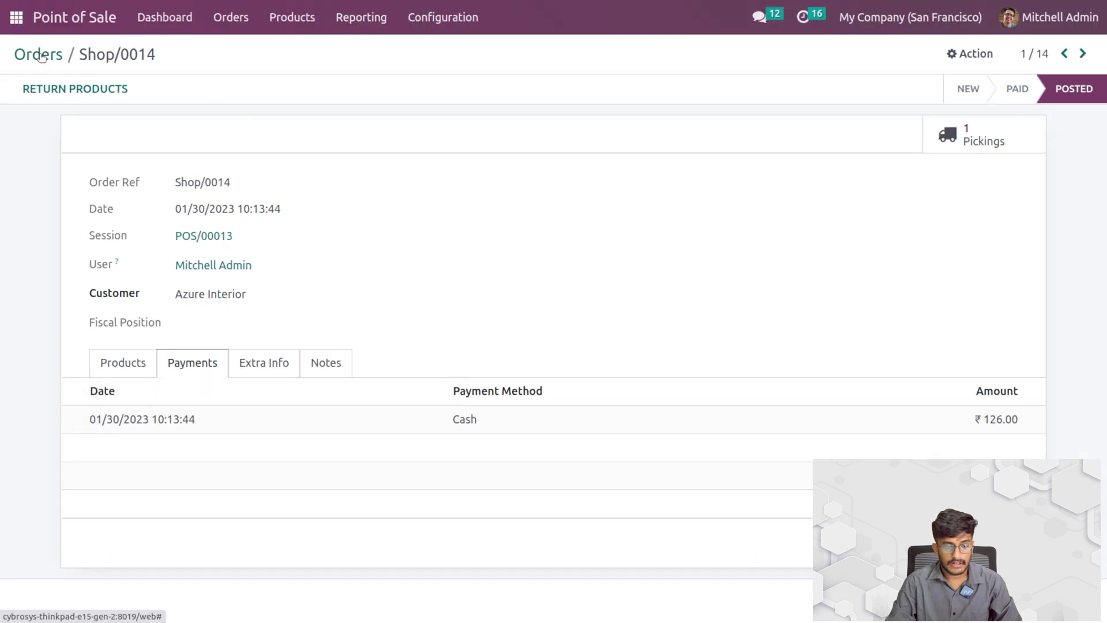
# Step: Return to the orders list and switch to the POS Sessions list
pyautogui.click(40, 56)
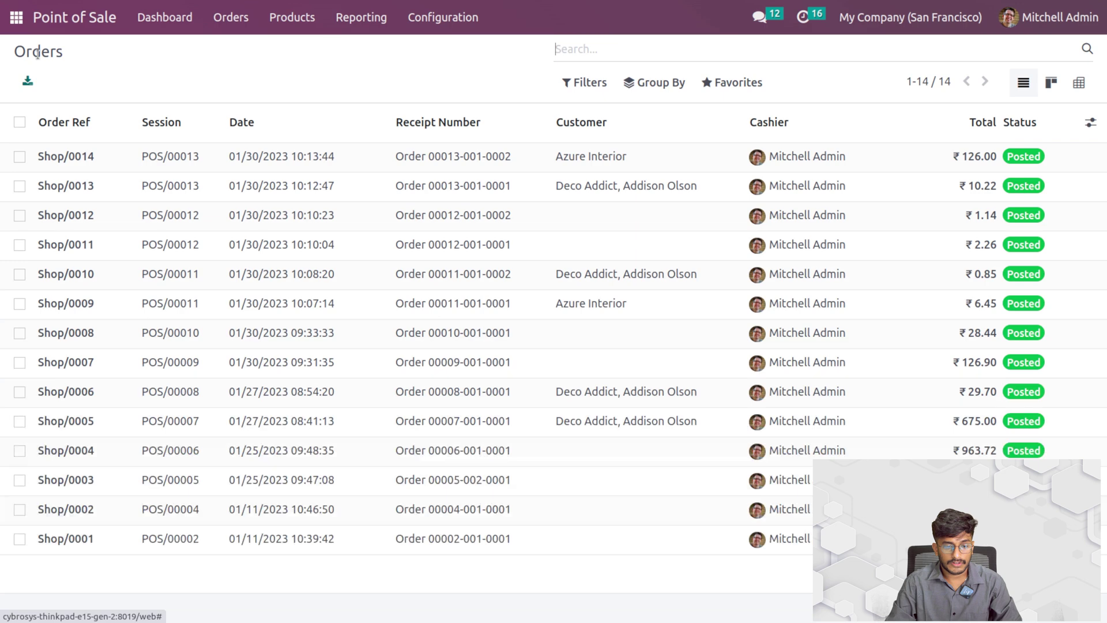
pyautogui.click(244, 17)
pyautogui.click(240, 73)
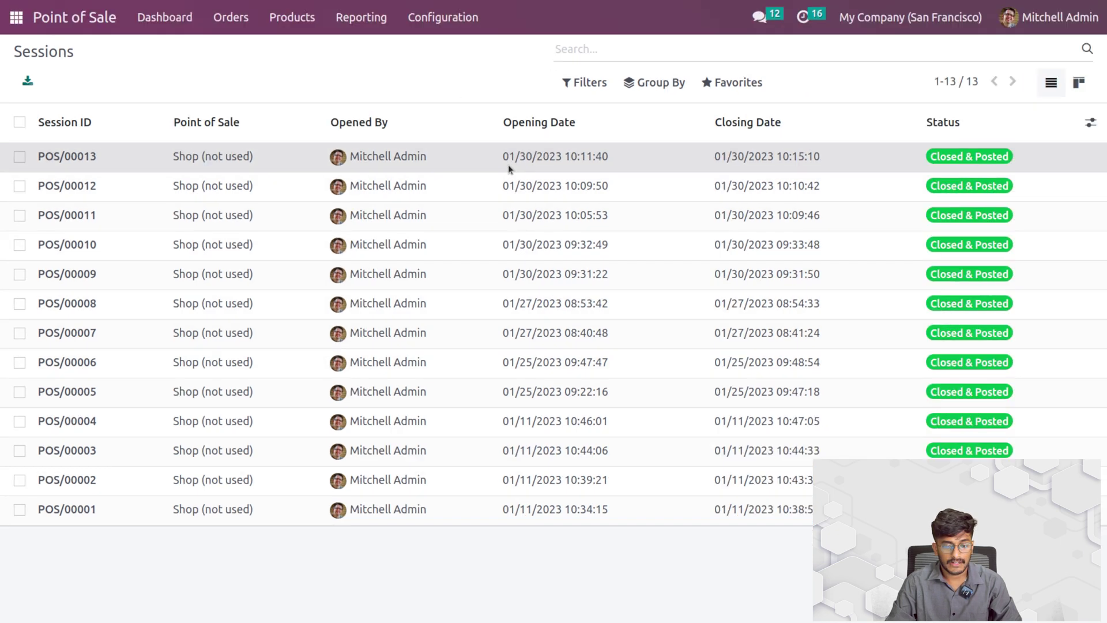
pyautogui.click(551, 152)
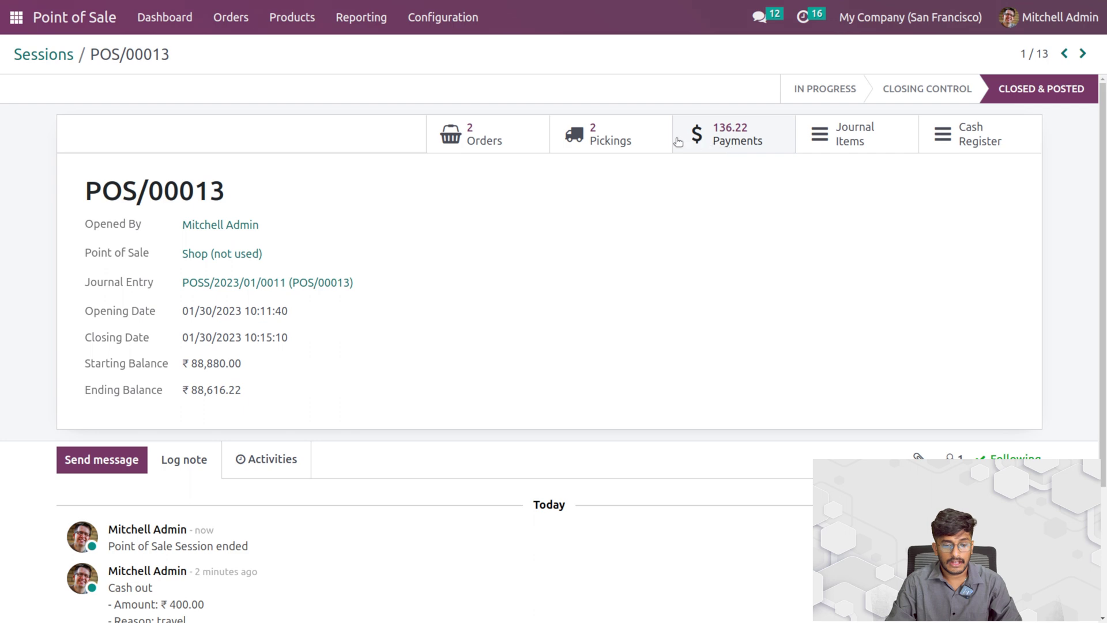
pyautogui.click(623, 138)
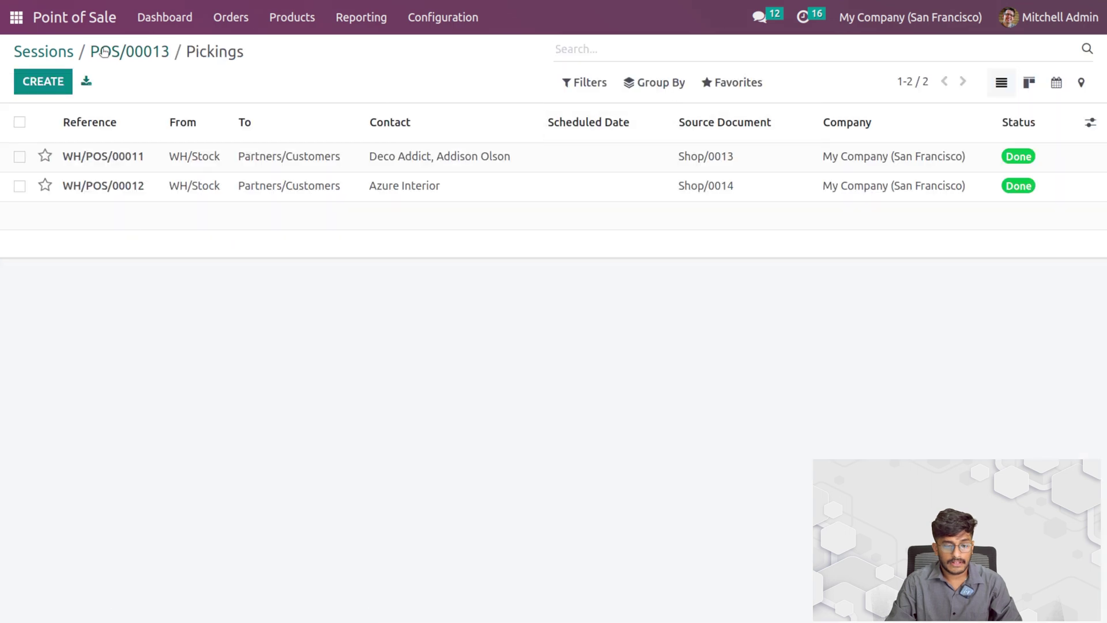
pyautogui.click(130, 51)
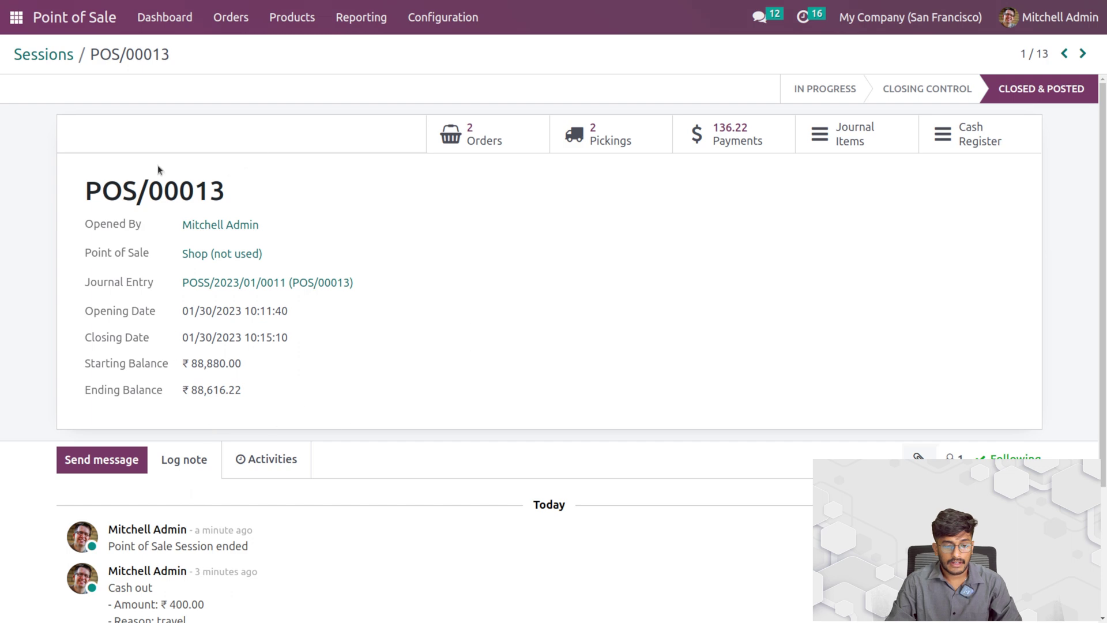
pyautogui.click(51, 54)
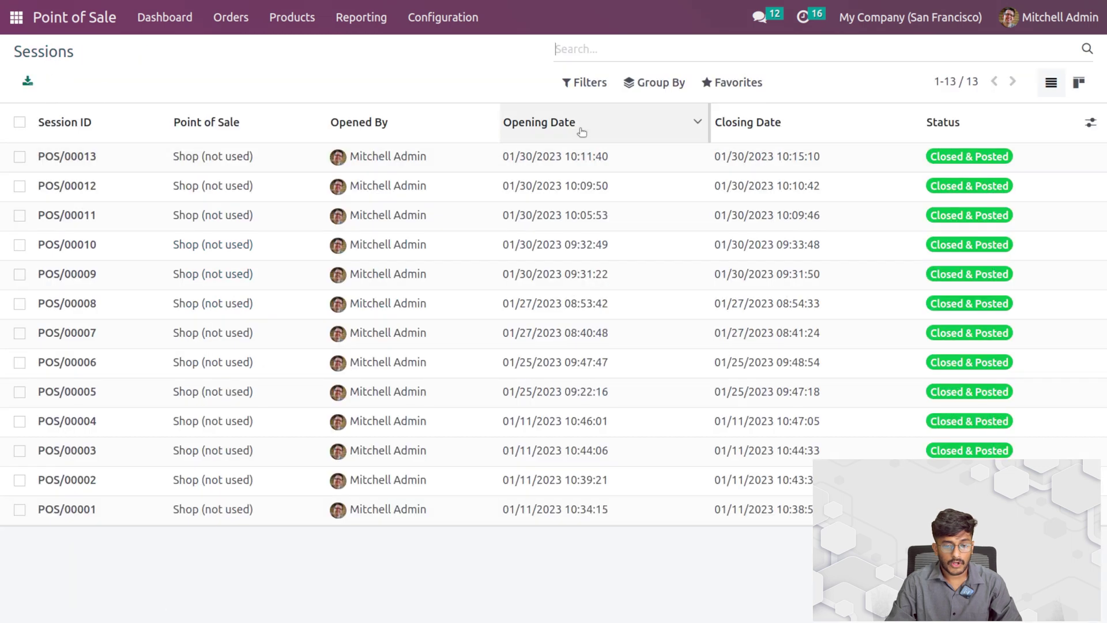
# Step: Group sessions by Opened By, Point of Sale and Status, expanding the groups along the way
pyautogui.click(661, 88)
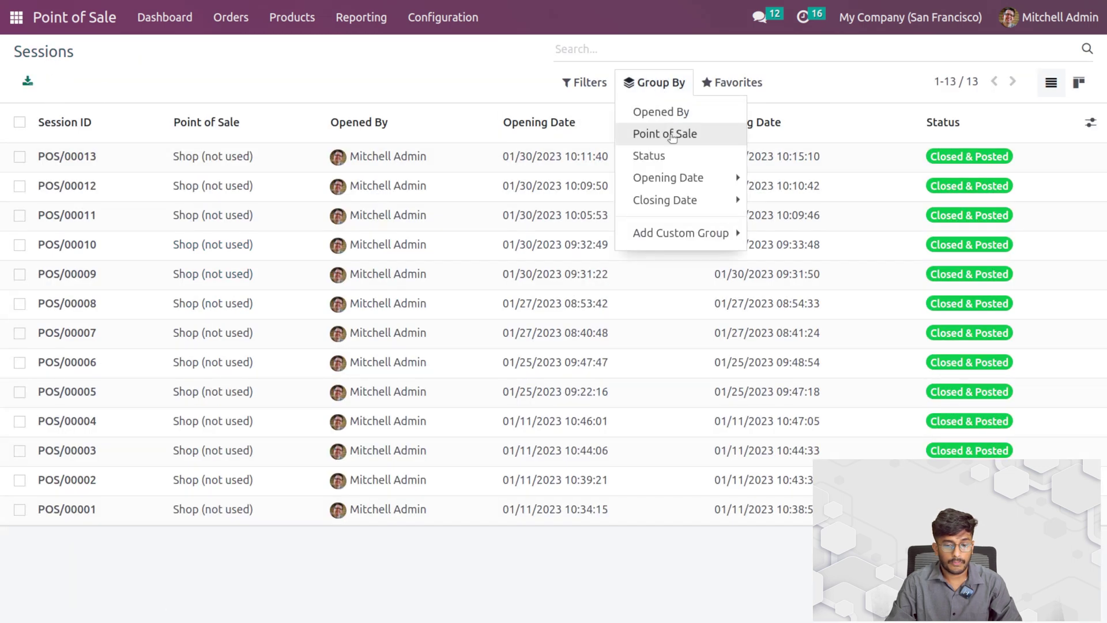
pyautogui.click(681, 114)
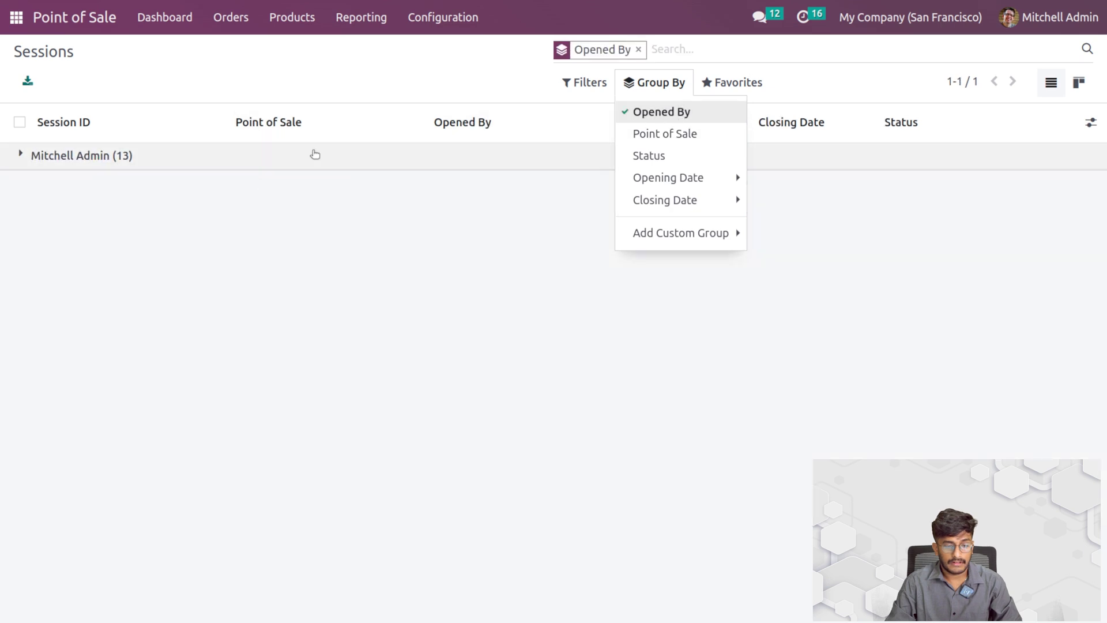
pyautogui.click(21, 157)
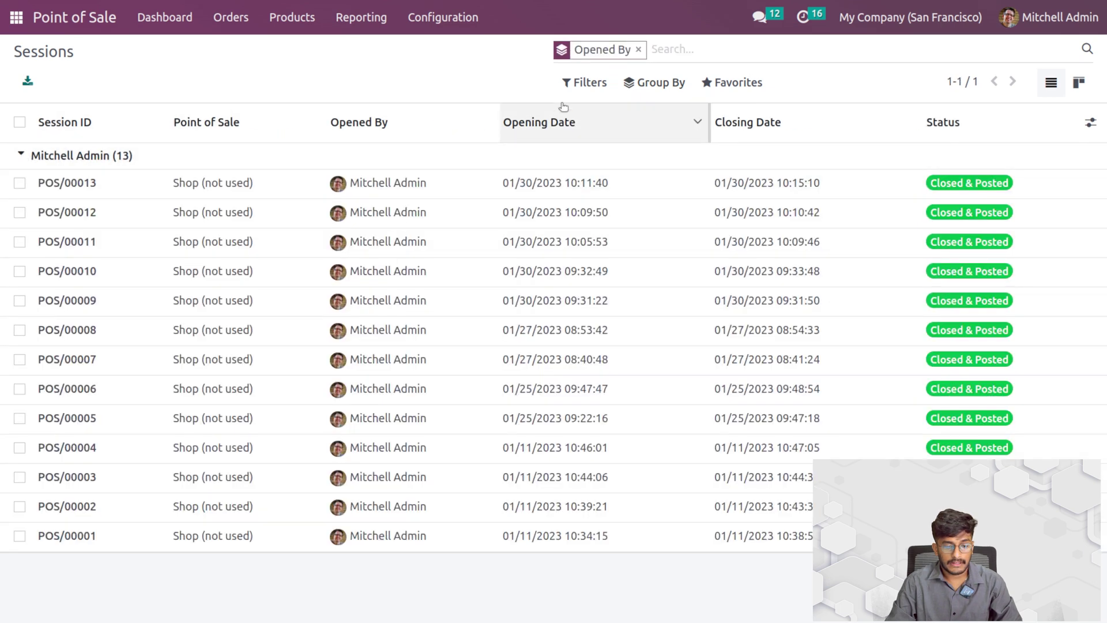
pyautogui.click(637, 80)
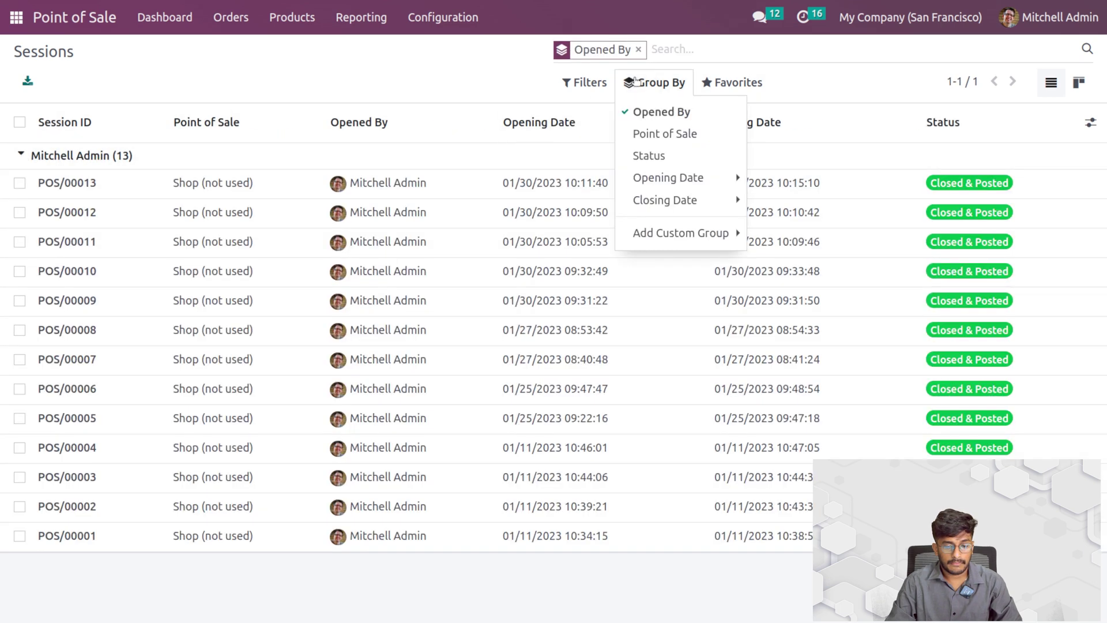
pyautogui.click(661, 139)
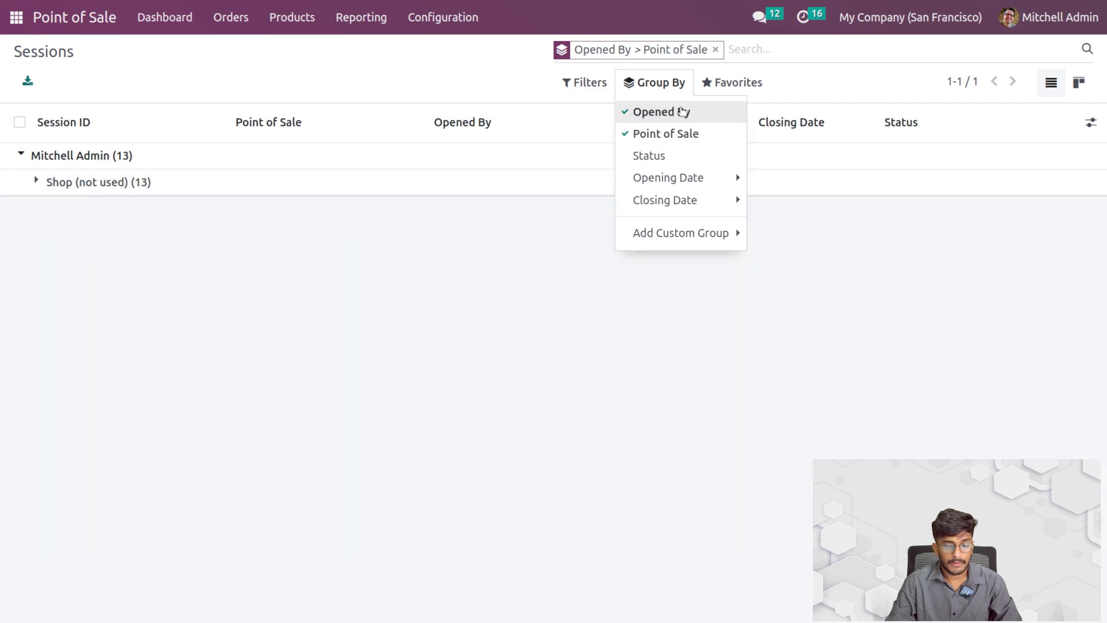
pyautogui.click(118, 183)
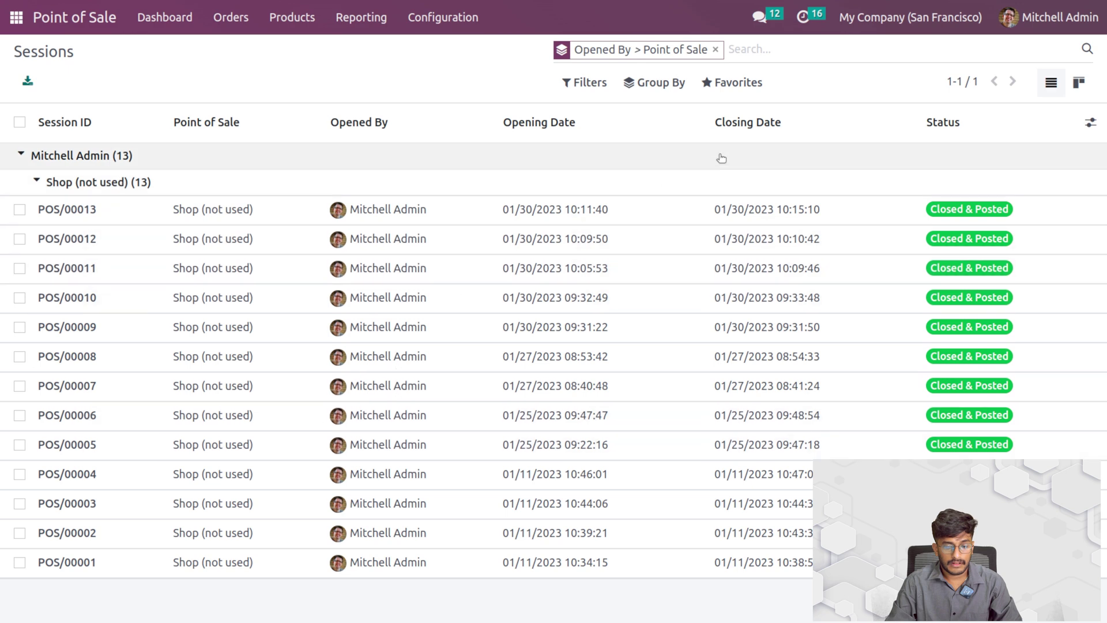
pyautogui.click(656, 83)
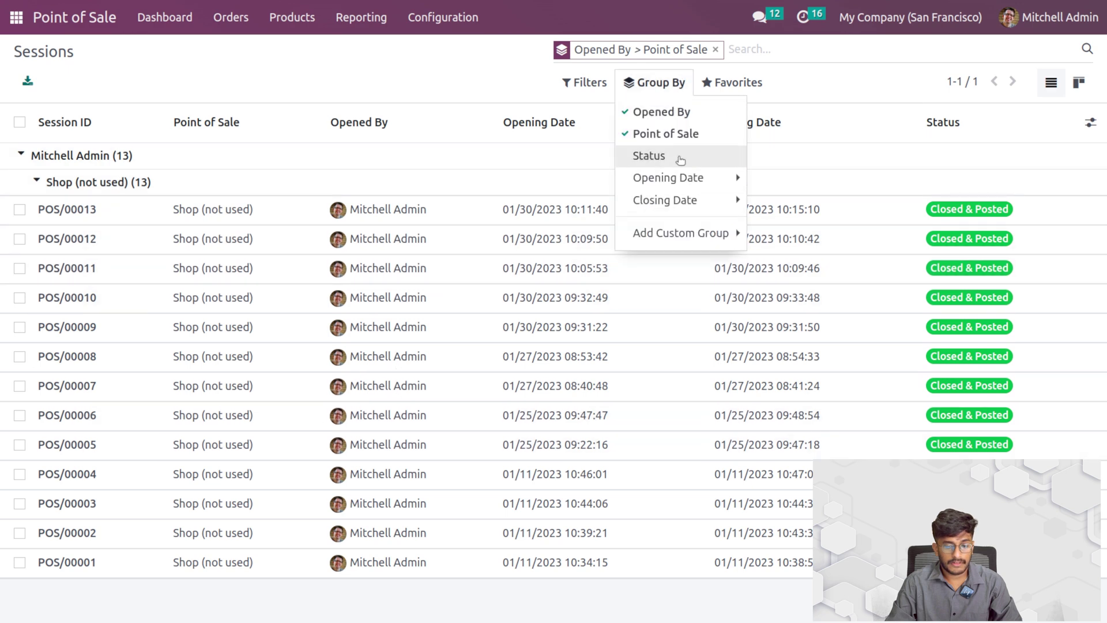
pyautogui.click(649, 156)
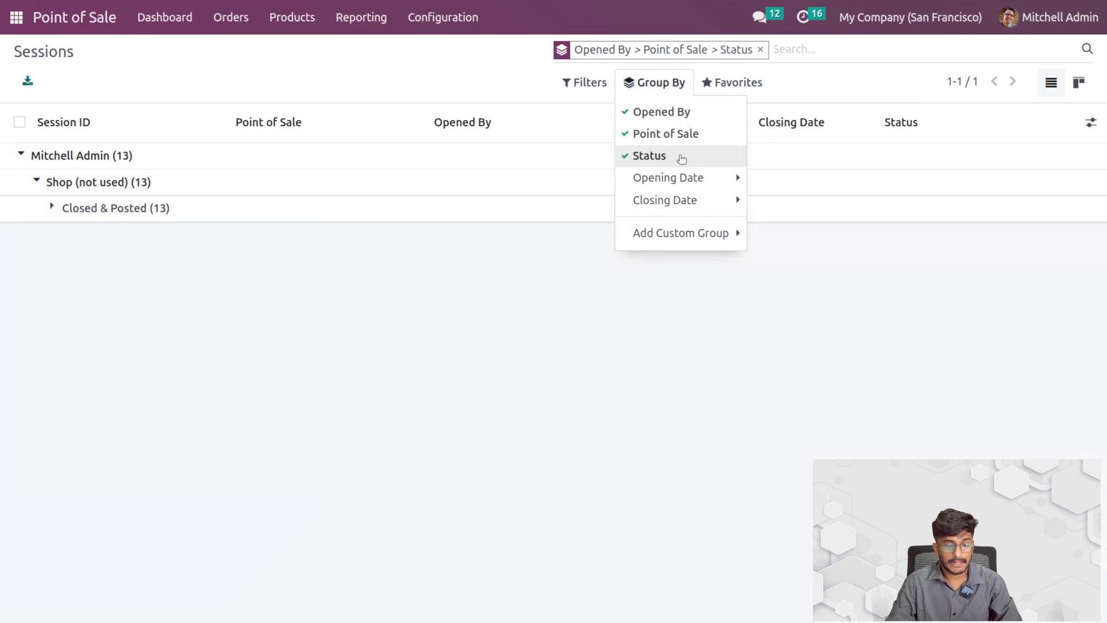
pyautogui.click(211, 259)
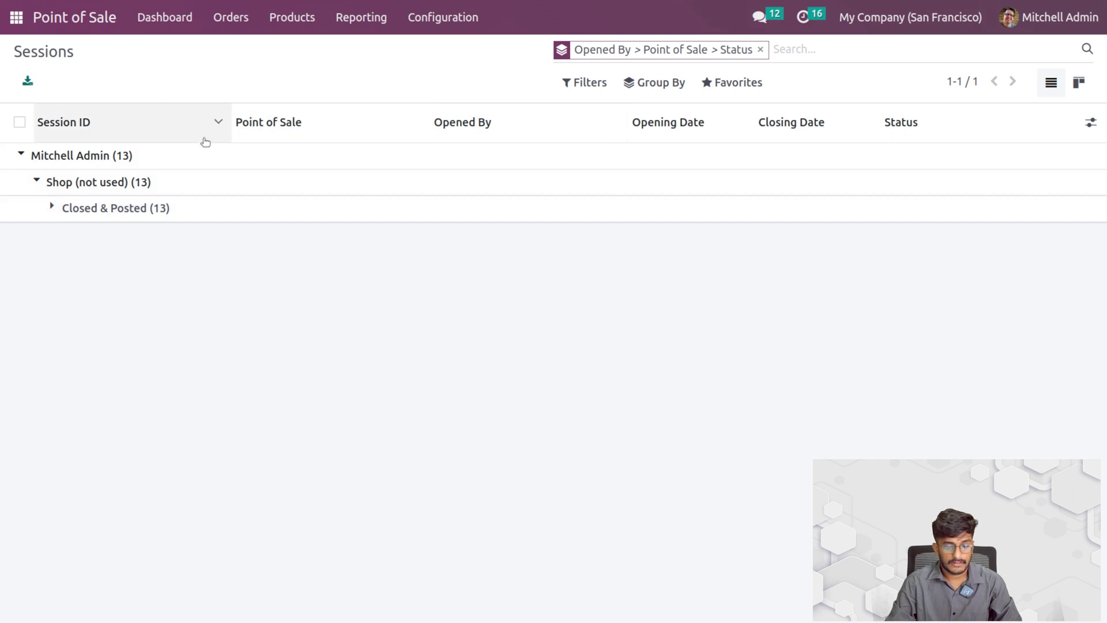